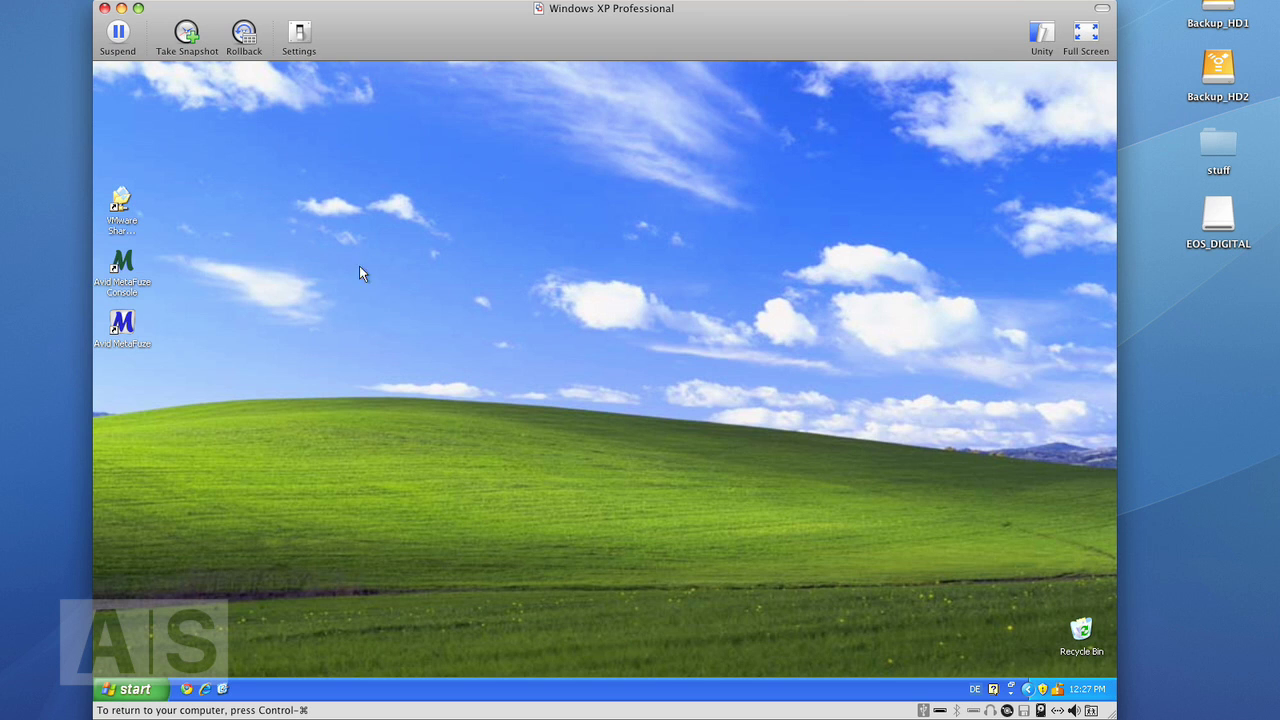
- Launch MetaFuze and add E:\R3D-Files-Weiss as a scan folder limited to R3D files
double_click(124, 328)
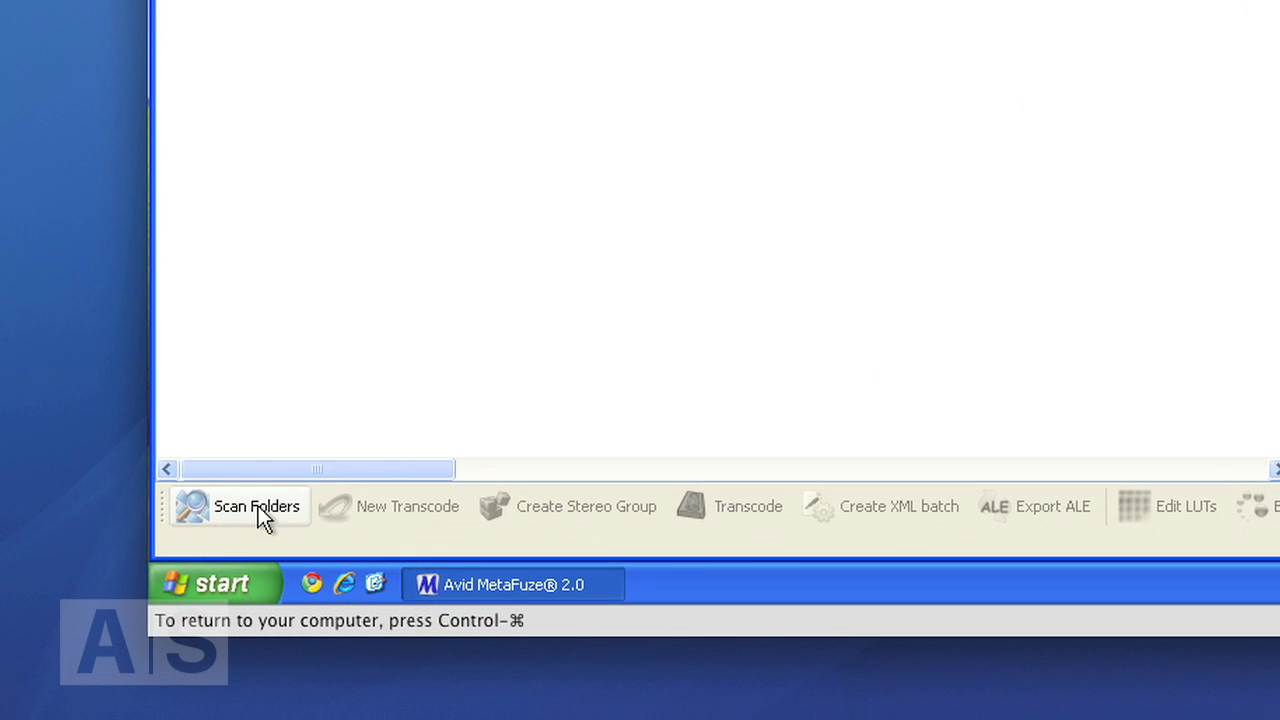
left_click(207, 512)
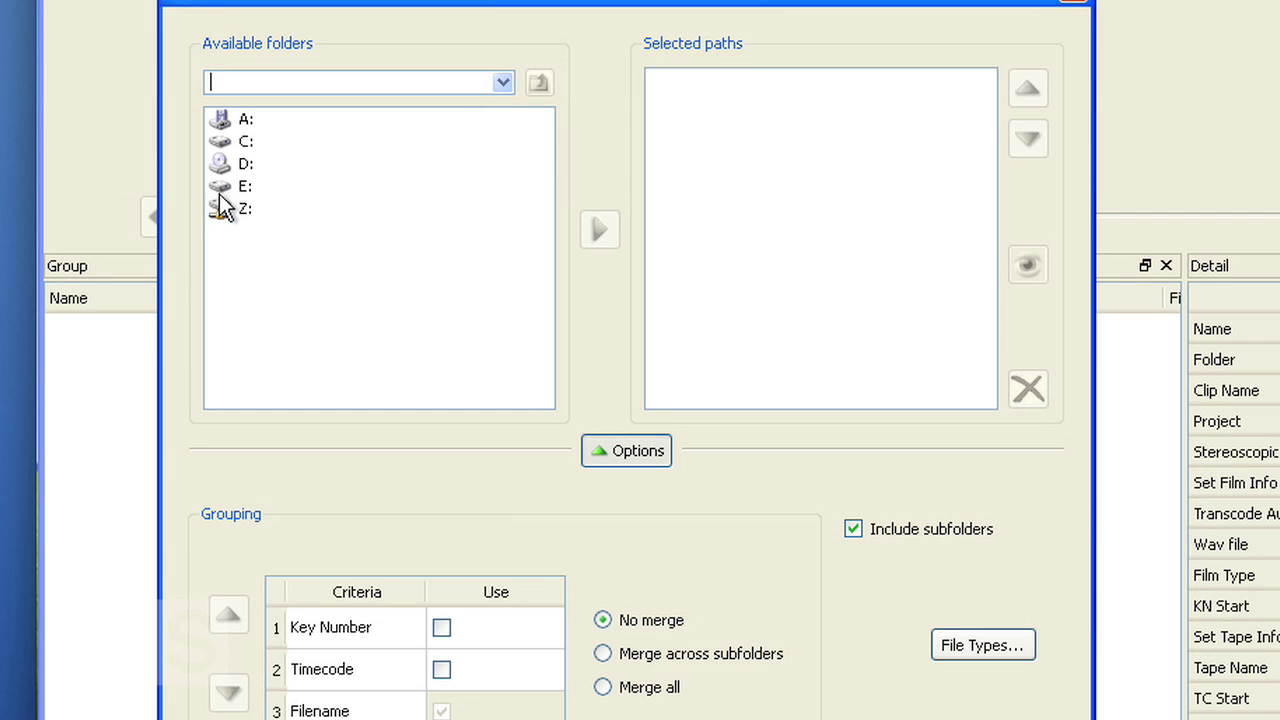
double_click(218, 187)
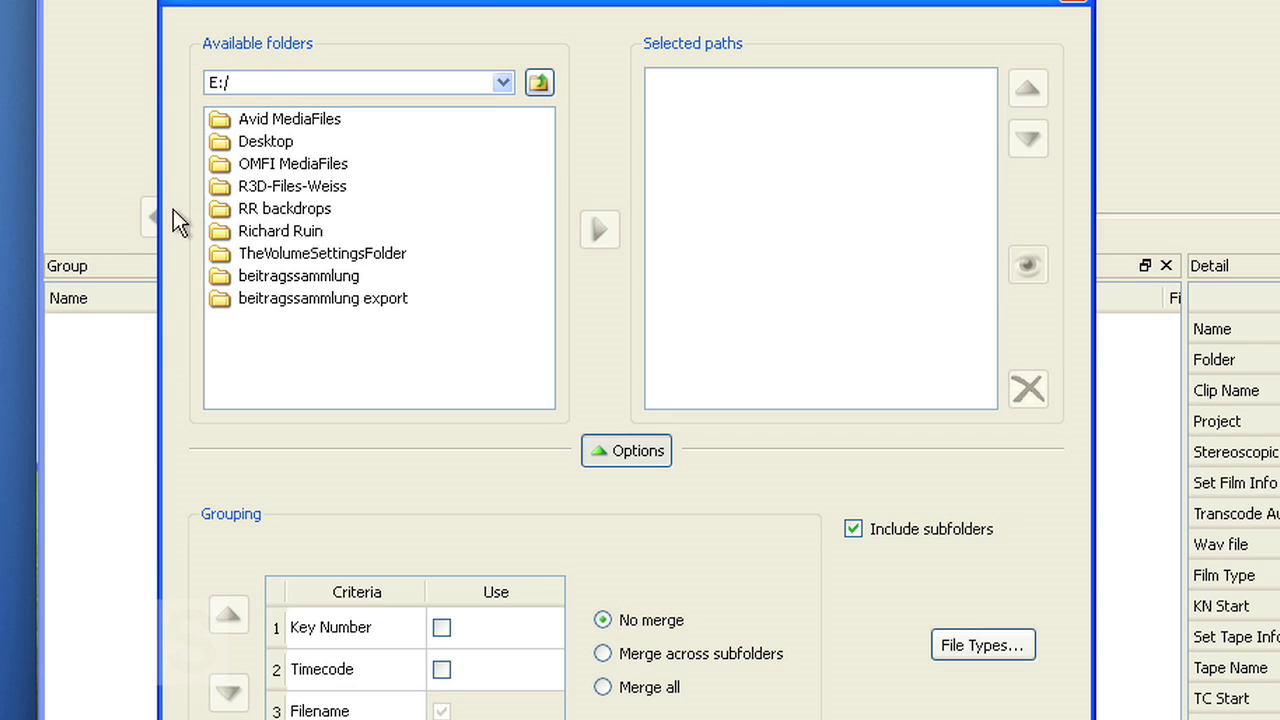
left_click(279, 186)
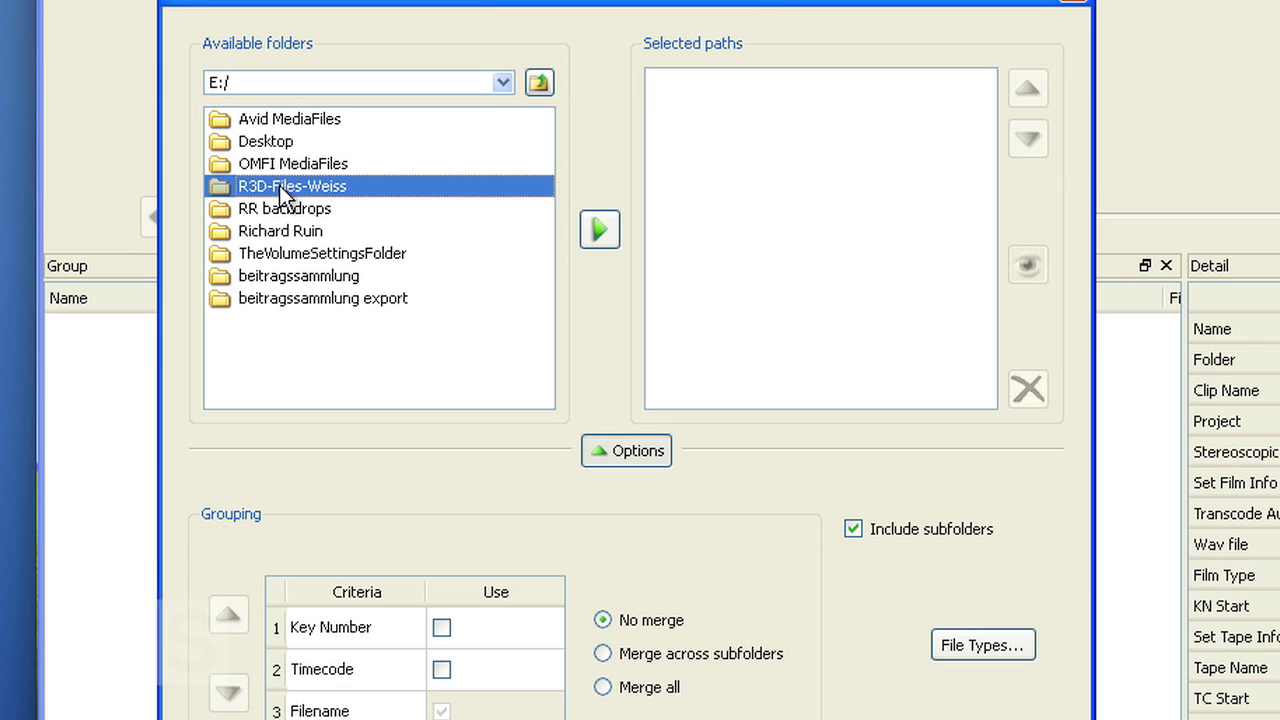
left_click(597, 235)
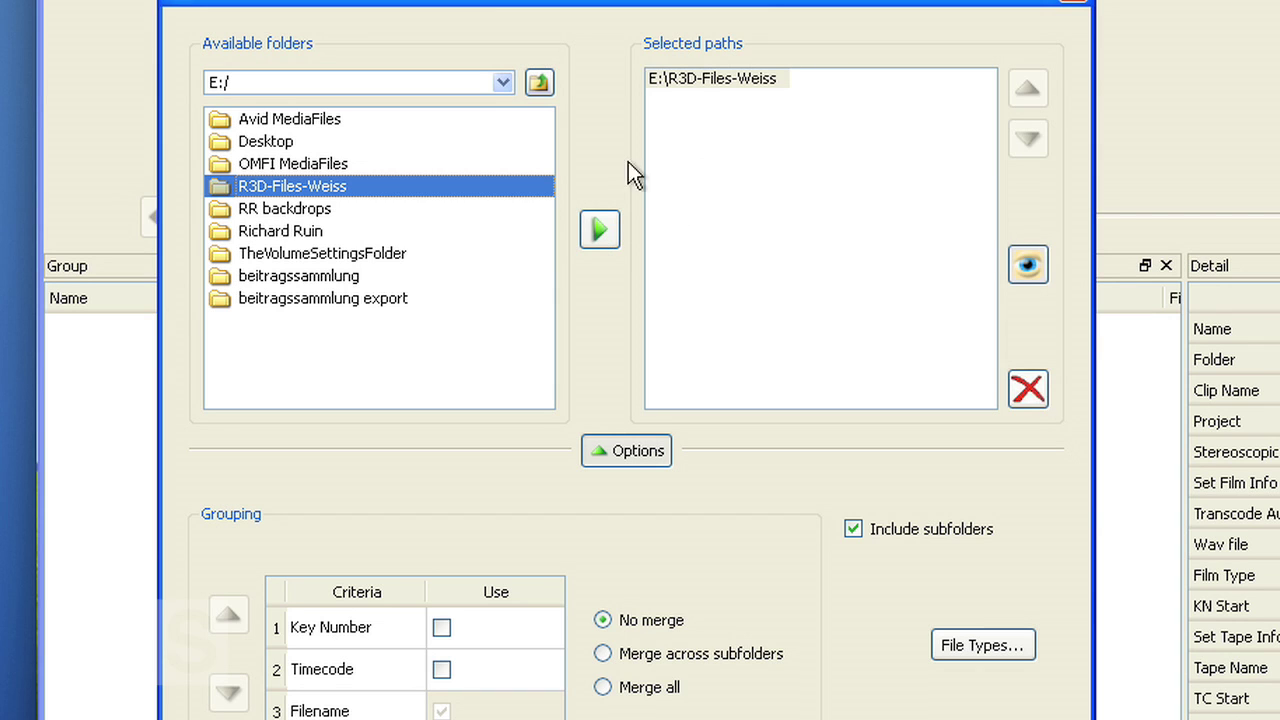
left_click(979, 643)
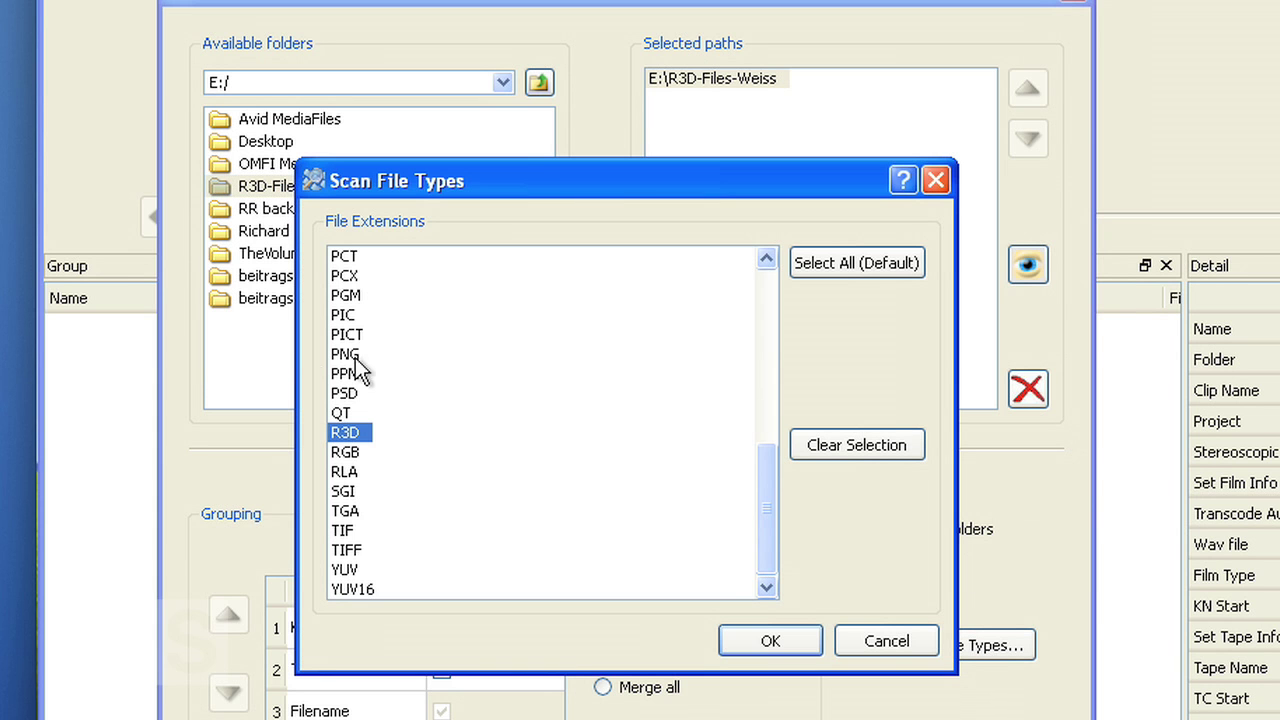
left_click(770, 620)
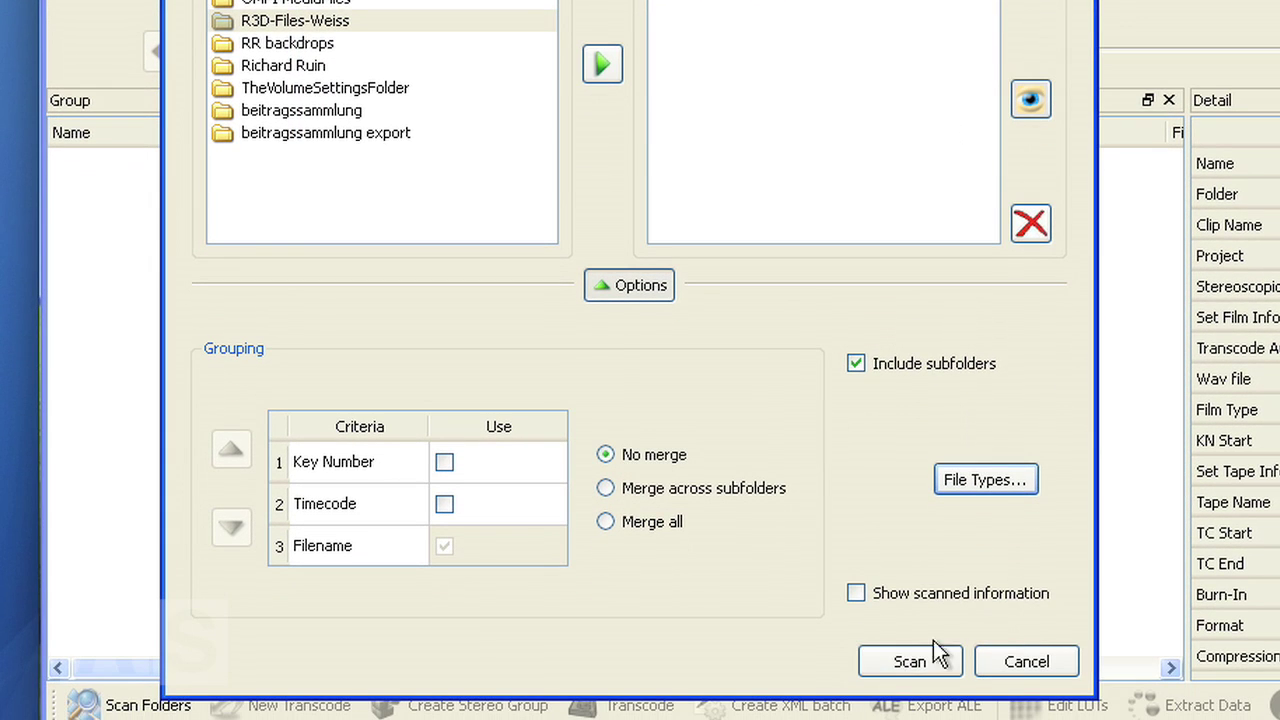
- Scan the folder, create transcodes for all clip groups, and select all 25 transcodes
left_click(910, 662)
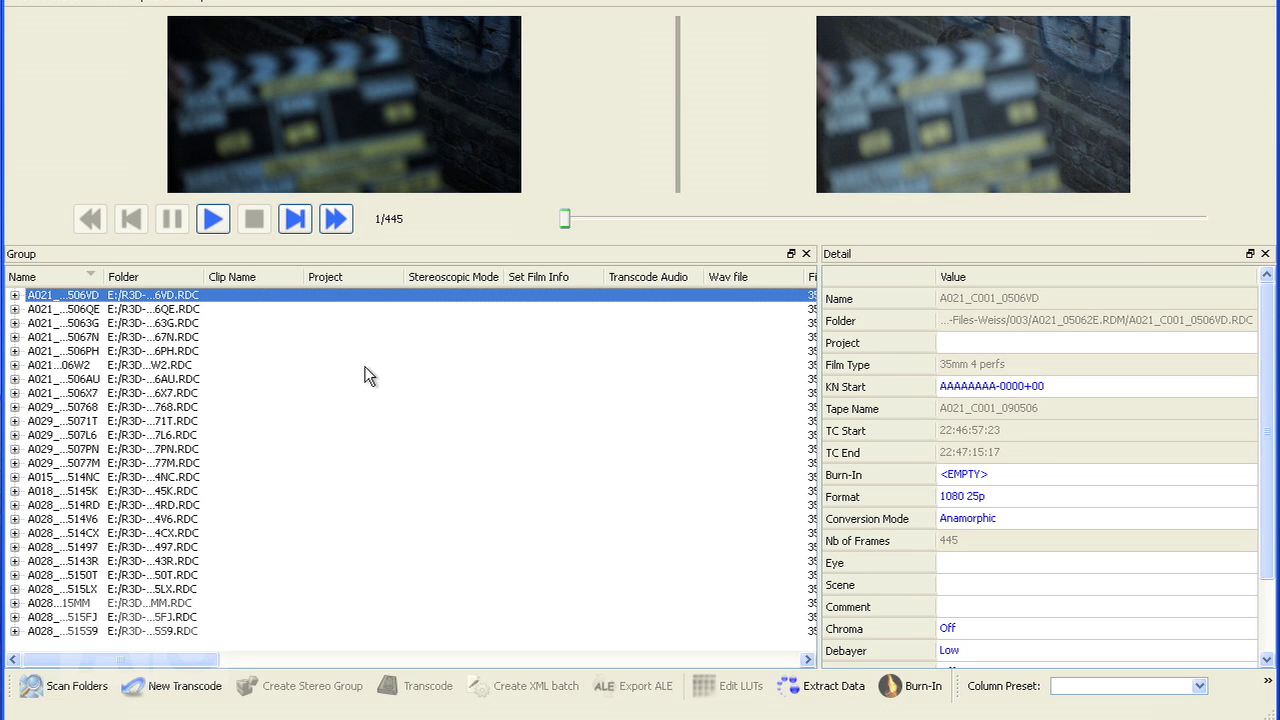
key("ctrl+a")
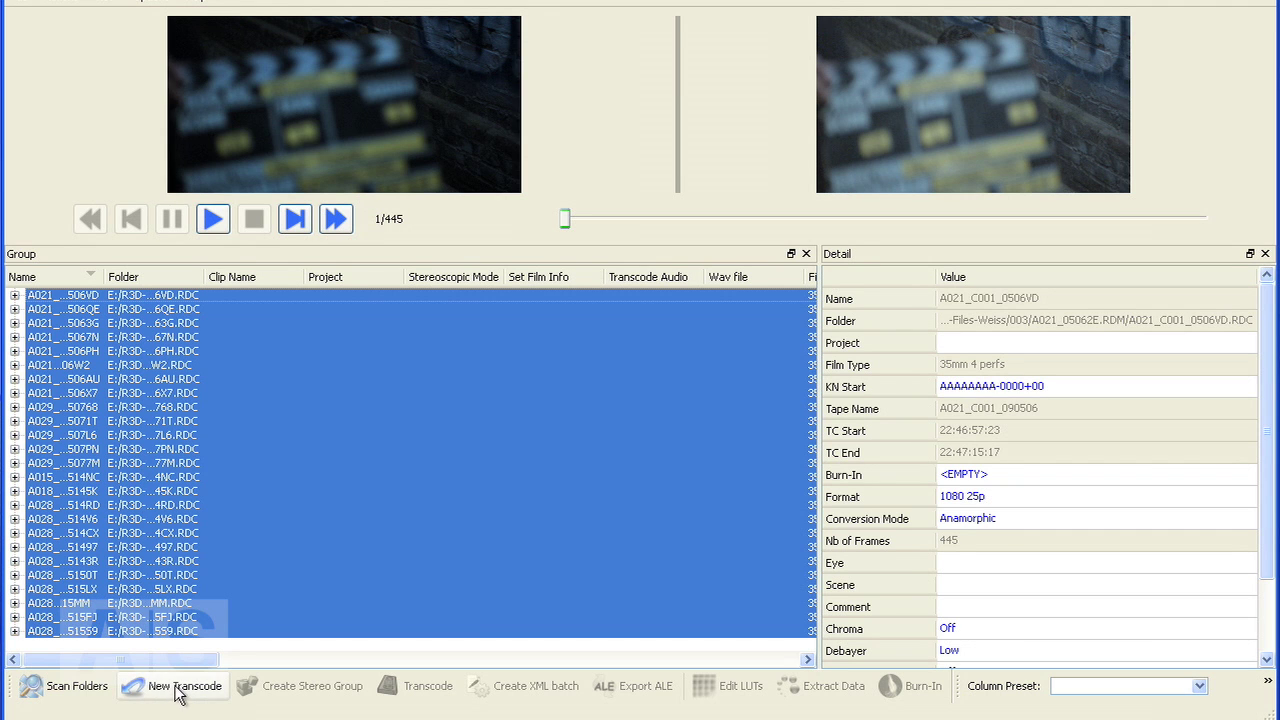
left_click(186, 690)
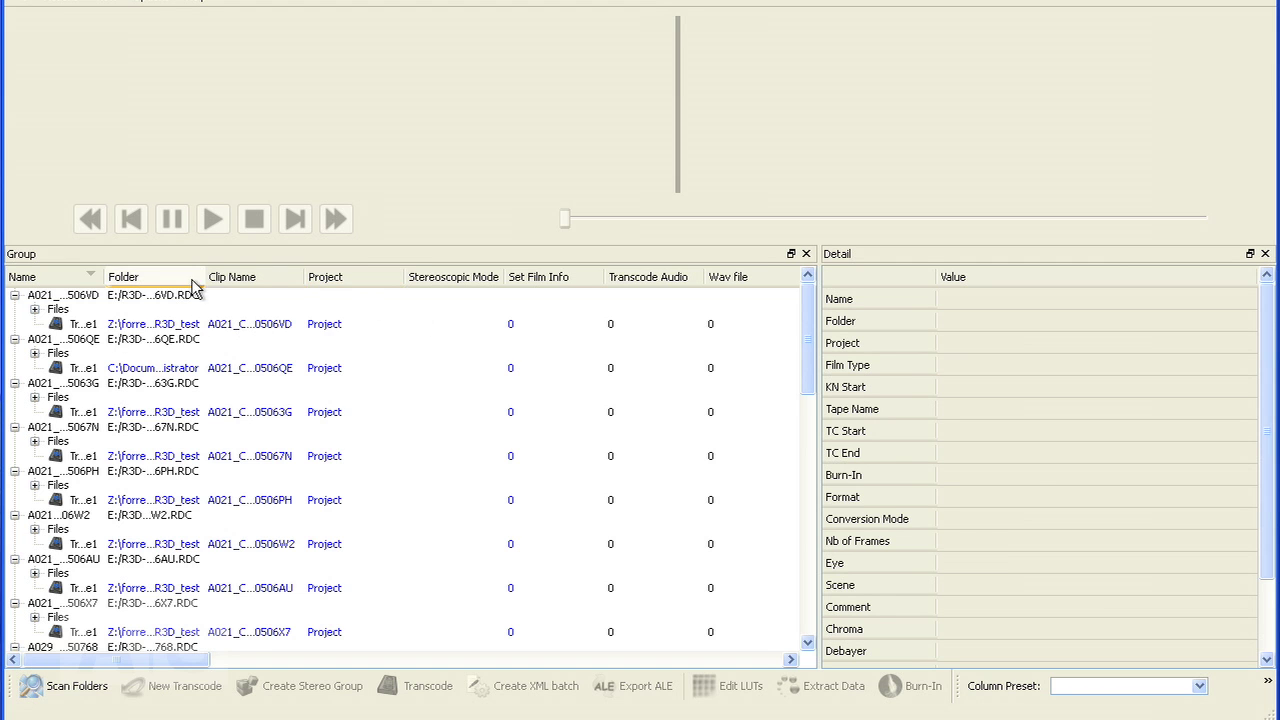
key("ctrl+a")
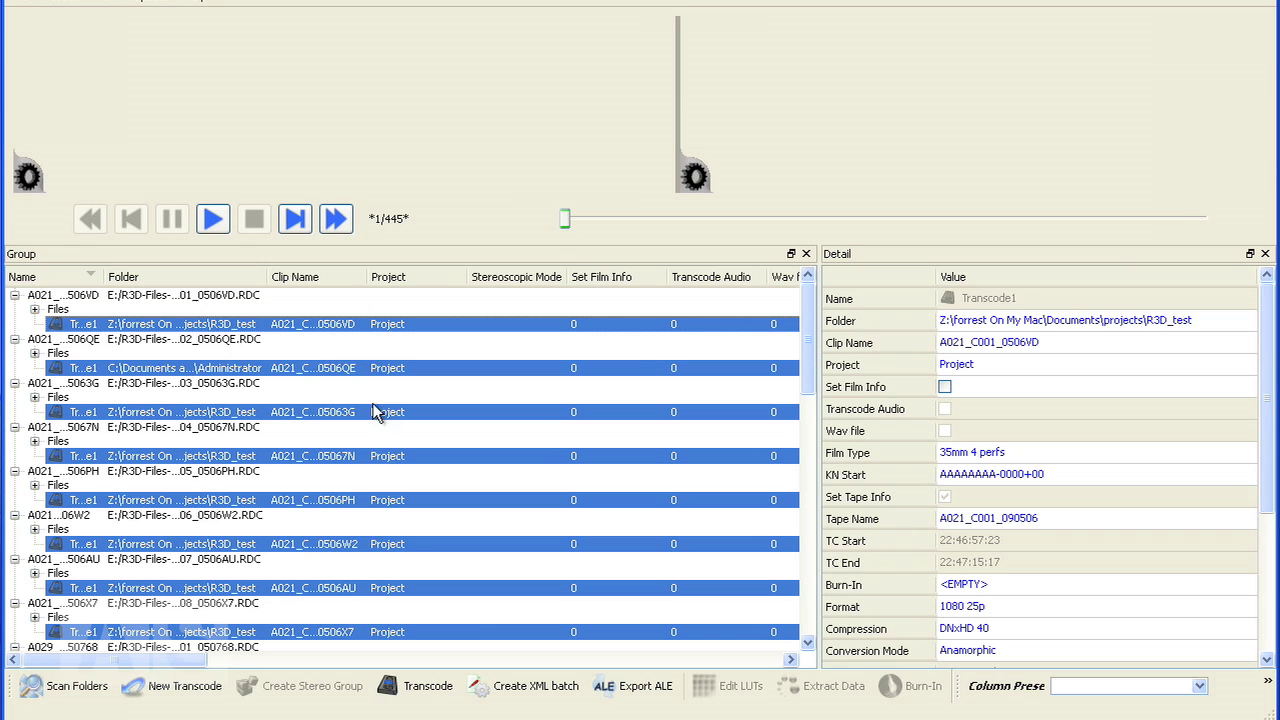
- Point the transcodes' Folder setting to the R3D_test directory on Z:
scroll(1267, 345, "down", 1)
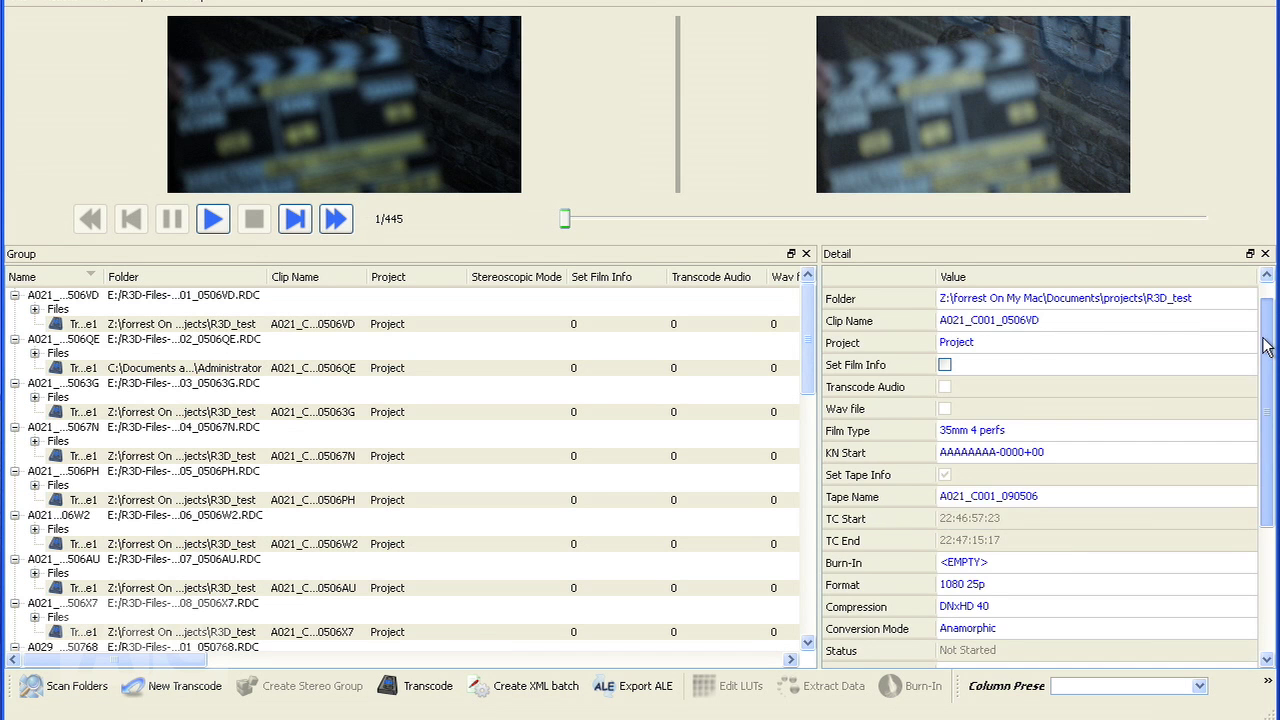
scroll(1267, 340, "up", 1)
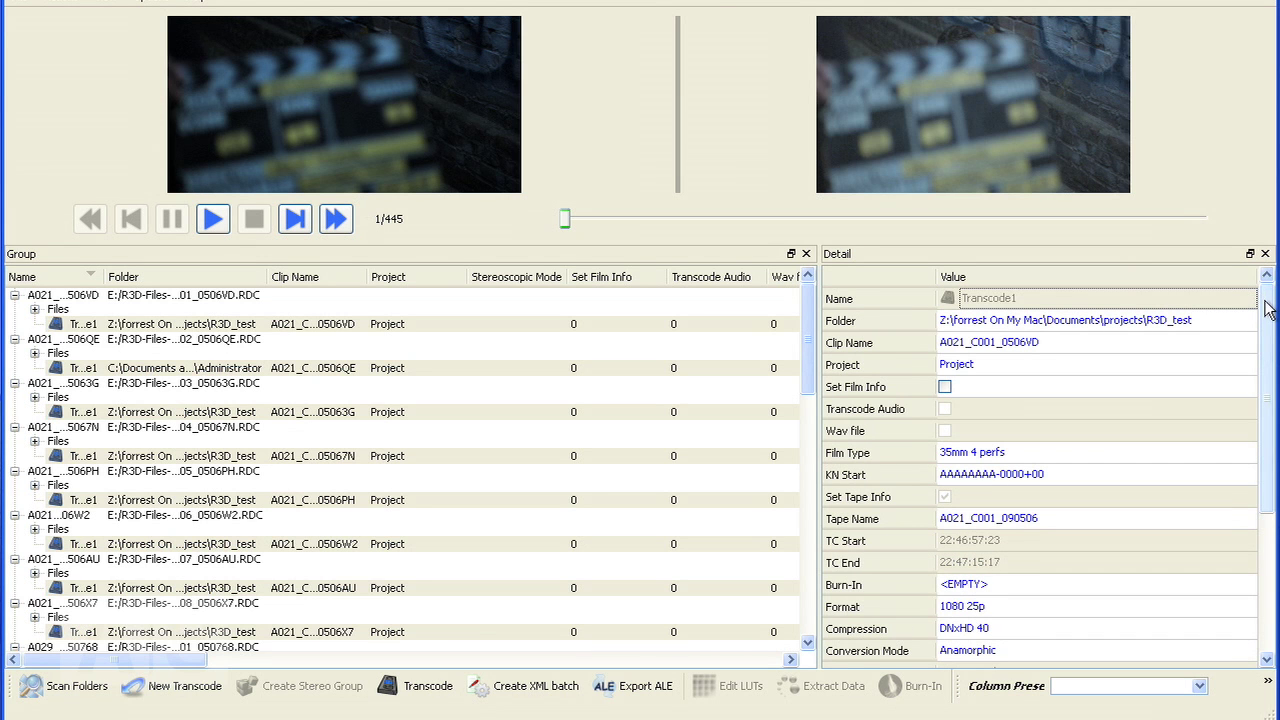
mouse_move(1267, 306)
left_mouse_down()
mouse_move(1267, 345)
mouse_move(1267, 303)
left_mouse_up()
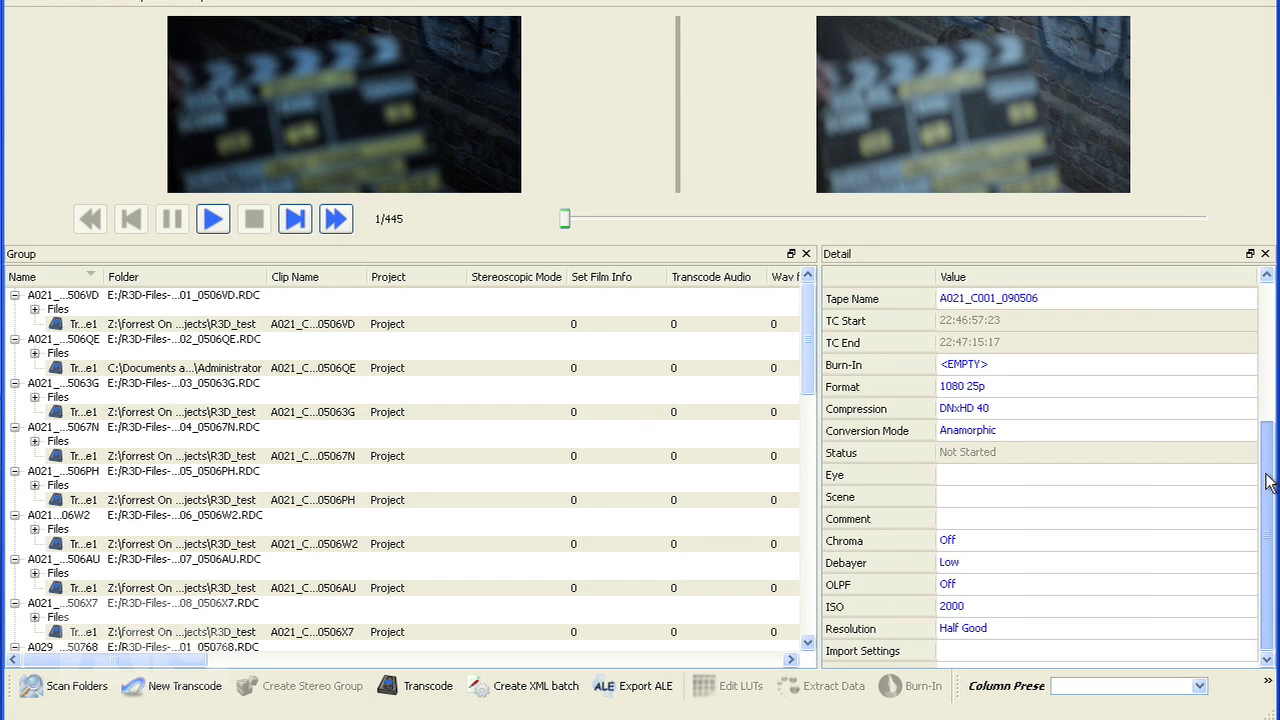
scroll(1262, 318, "down", 2)
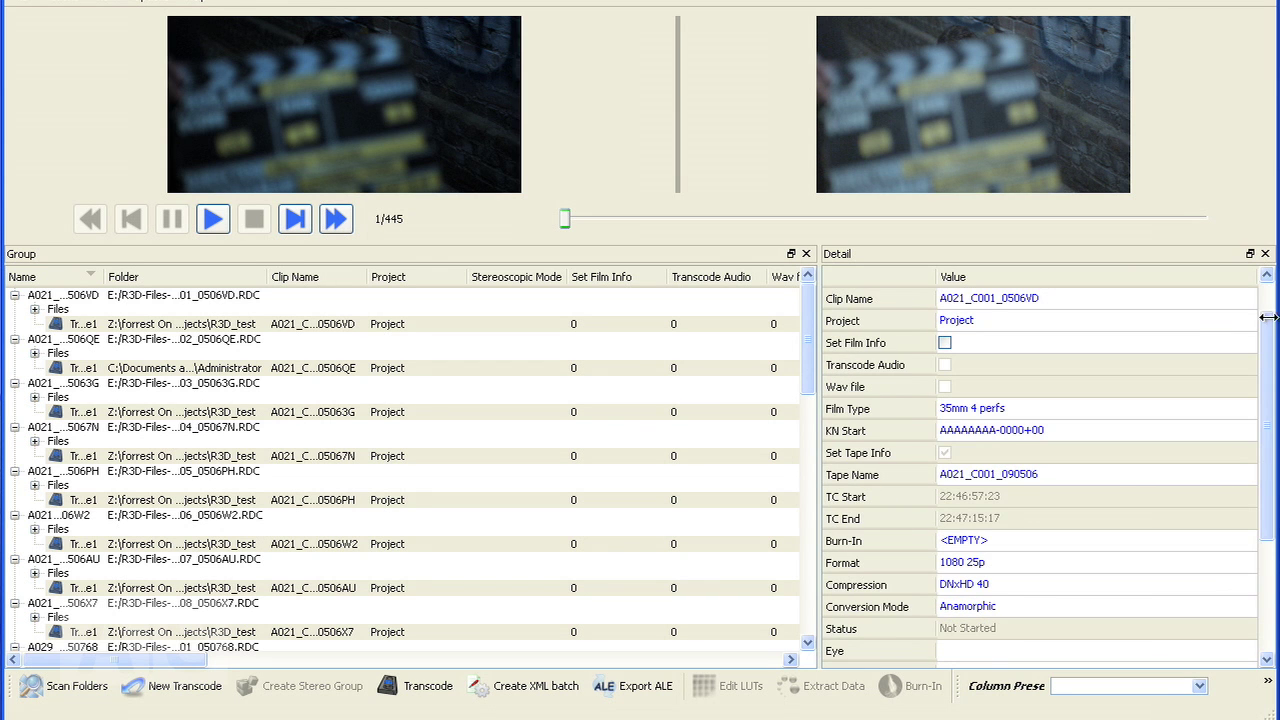
scroll(1268, 300, "up", 2)
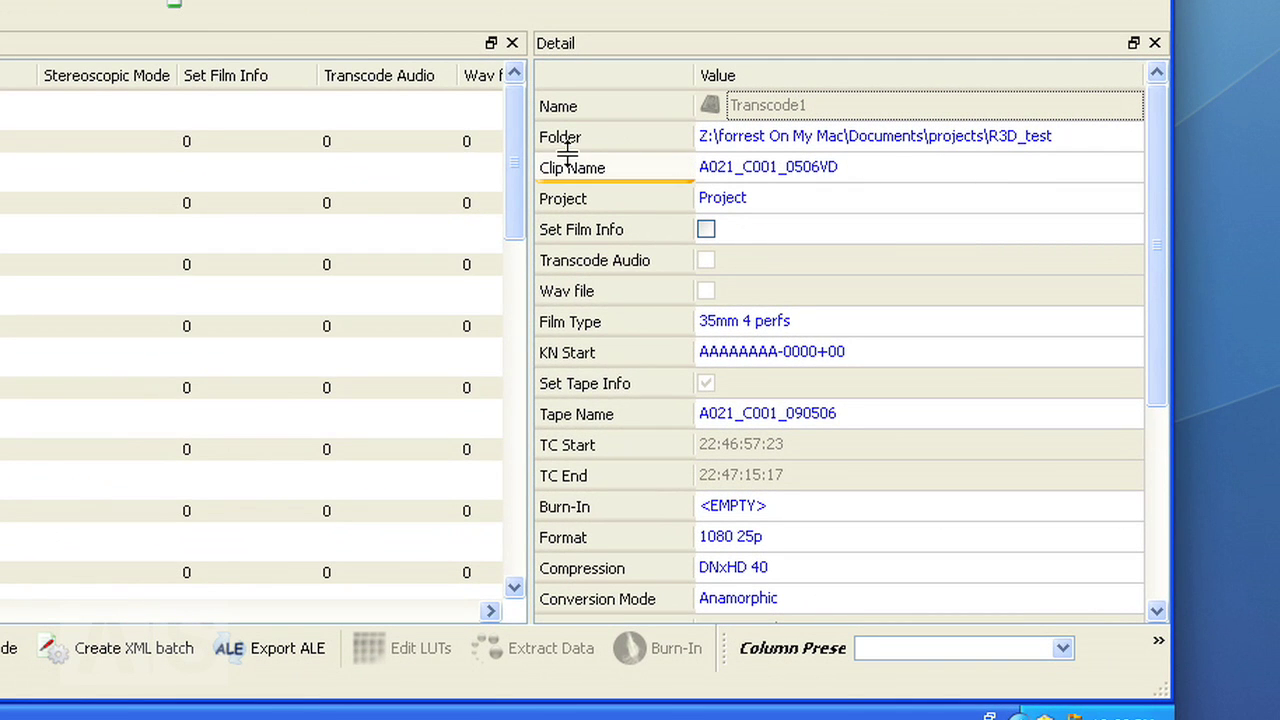
left_click(757, 142)
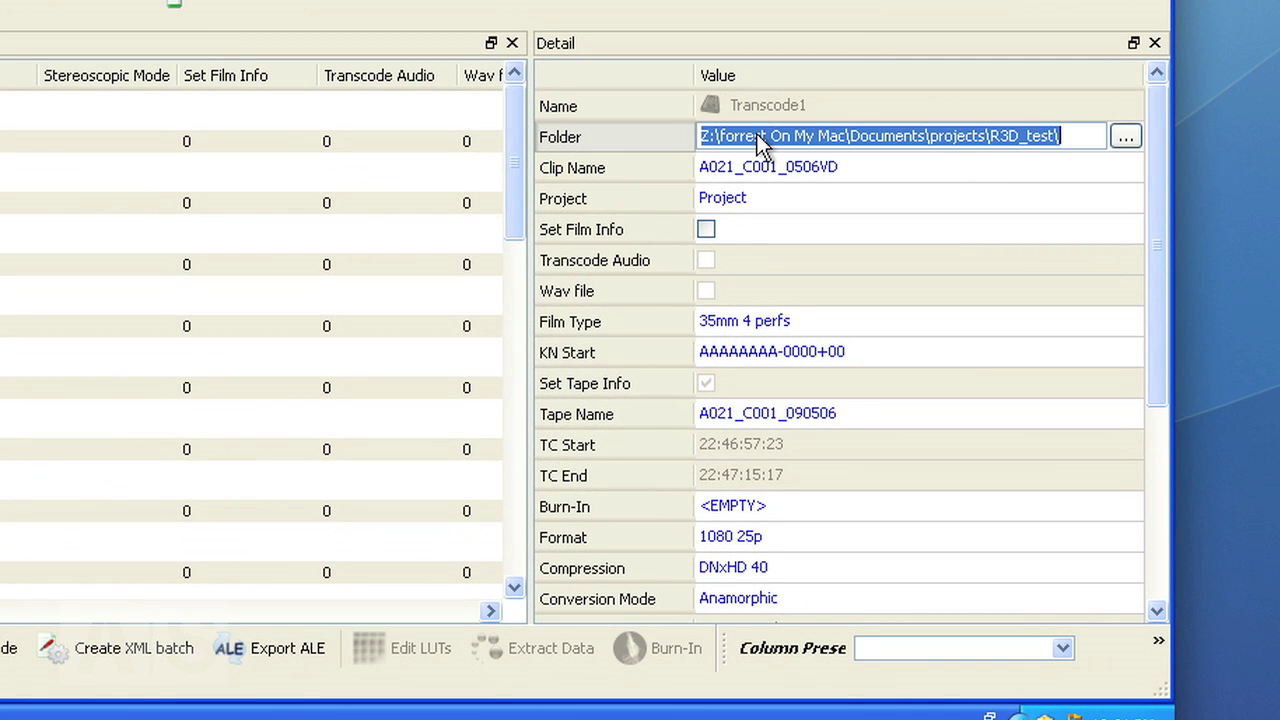
left_click(1125, 137)
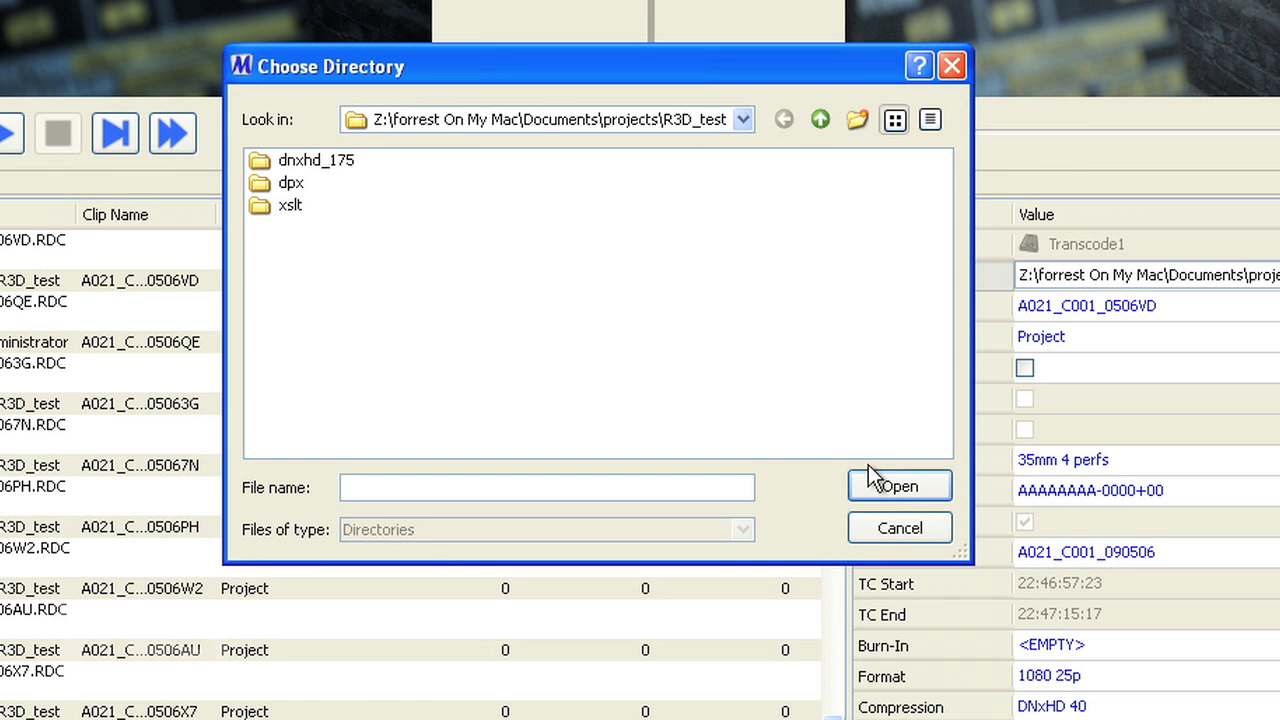
left_click(895, 488)
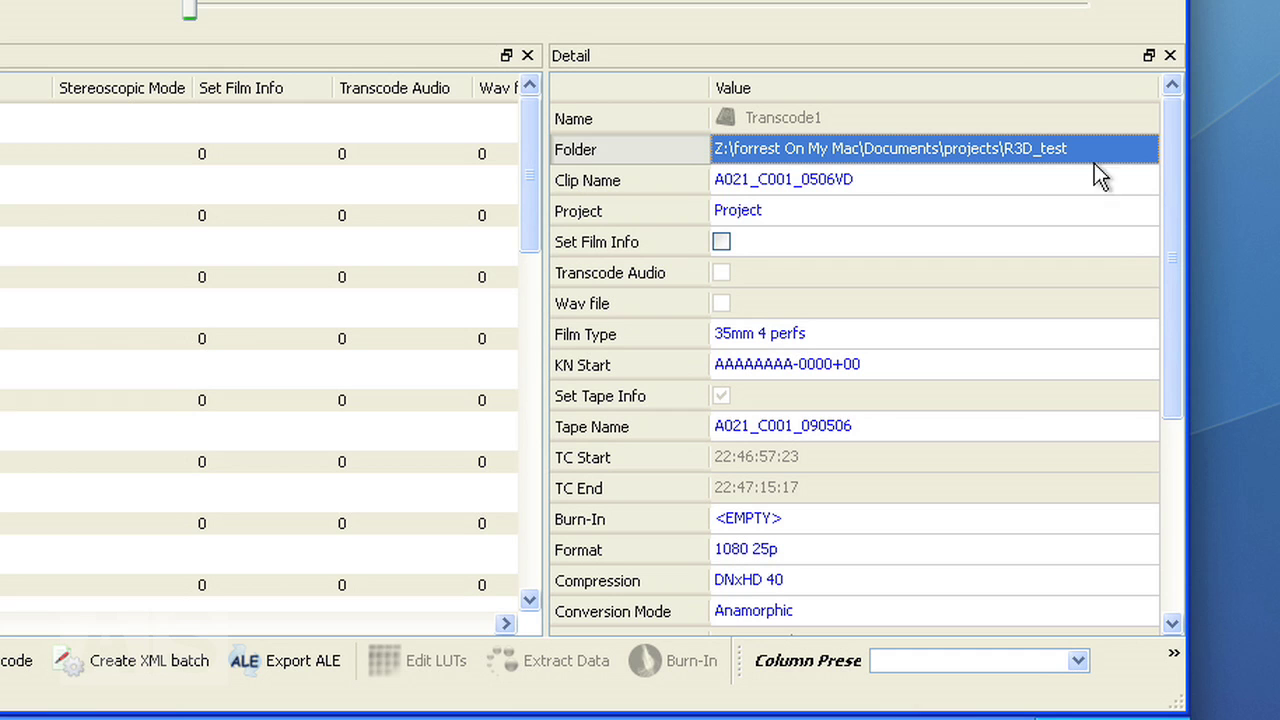
- Rename the transcodes' Project value to asc08
left_click_drag(1170, 145, 1174, 170)
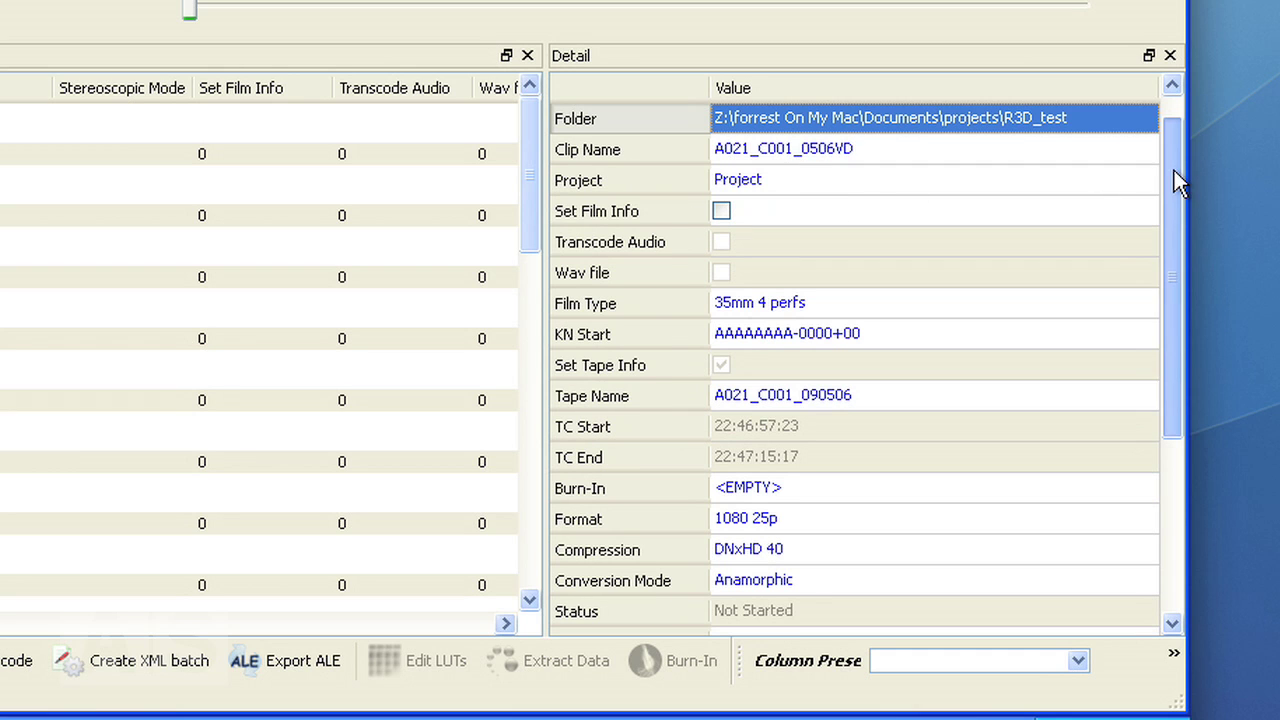
left_click(740, 186)
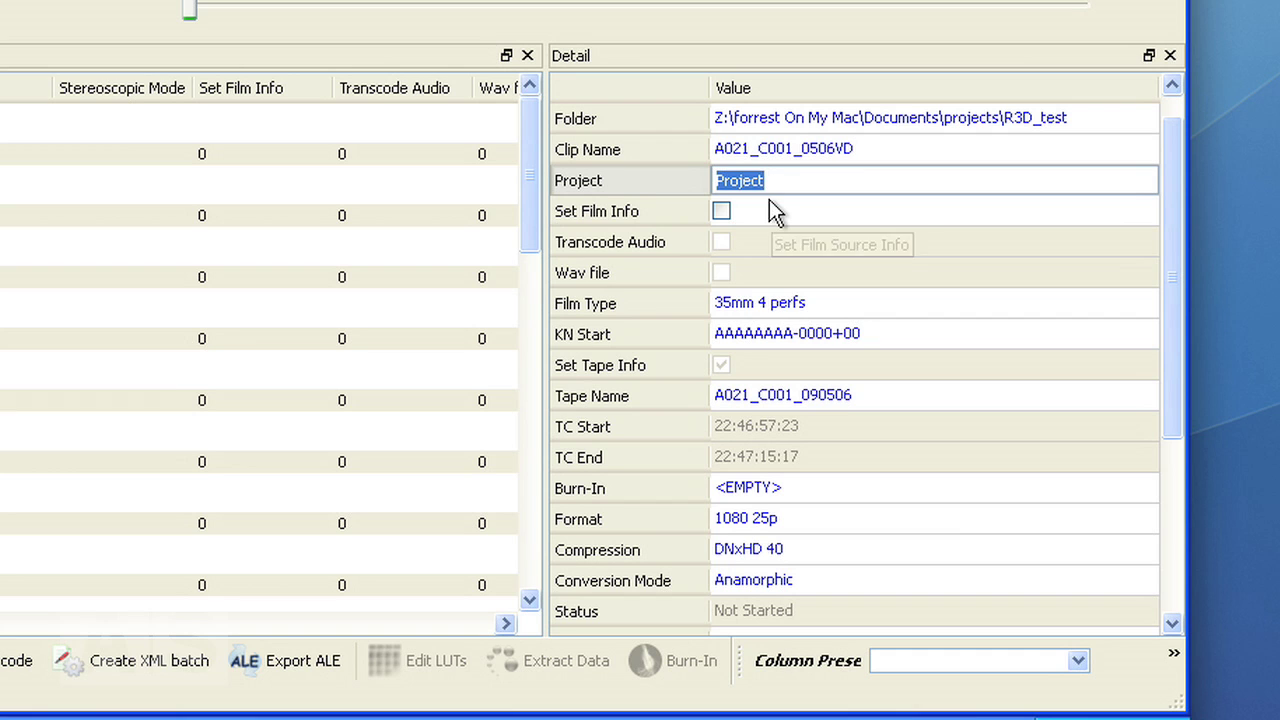
type("as")
type("09")
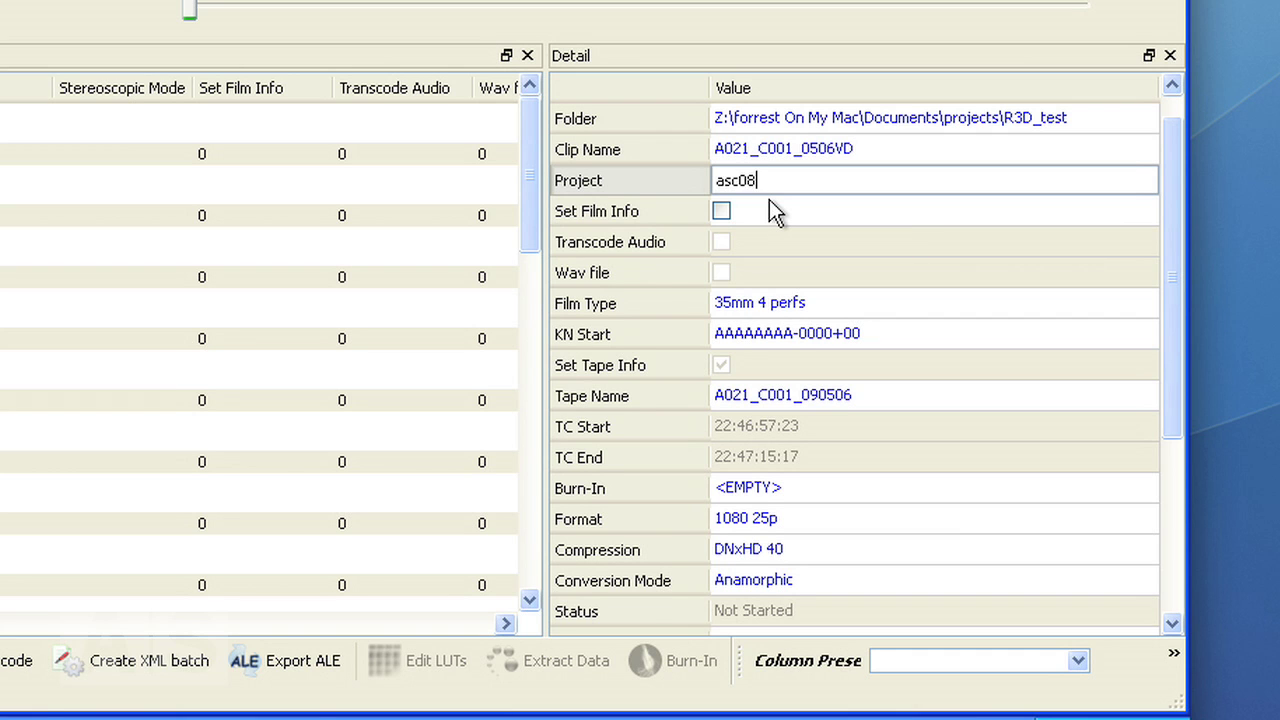
scroll(775, 220, "down", 3)
left_click(804, 247)
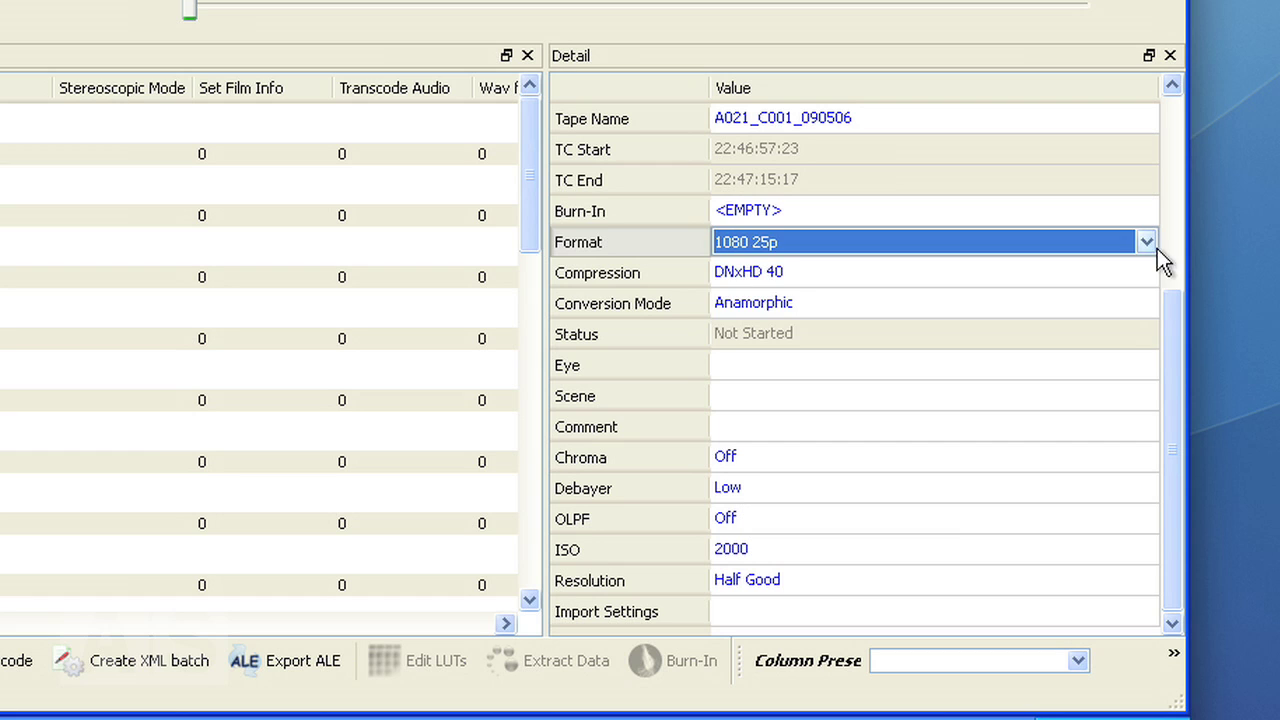
- Keep the output format at 1080 25p and set compression to DNxHD 40
left_click(1150, 244)
left_click(1153, 240)
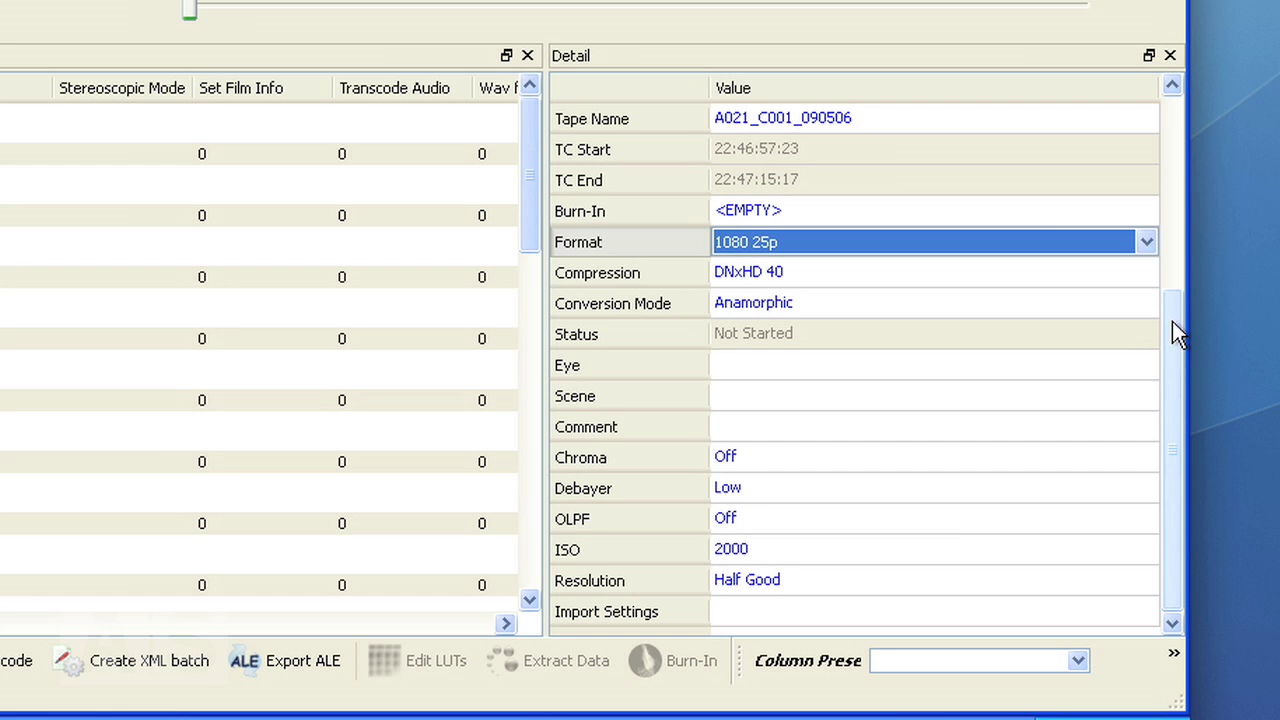
left_click(755, 283)
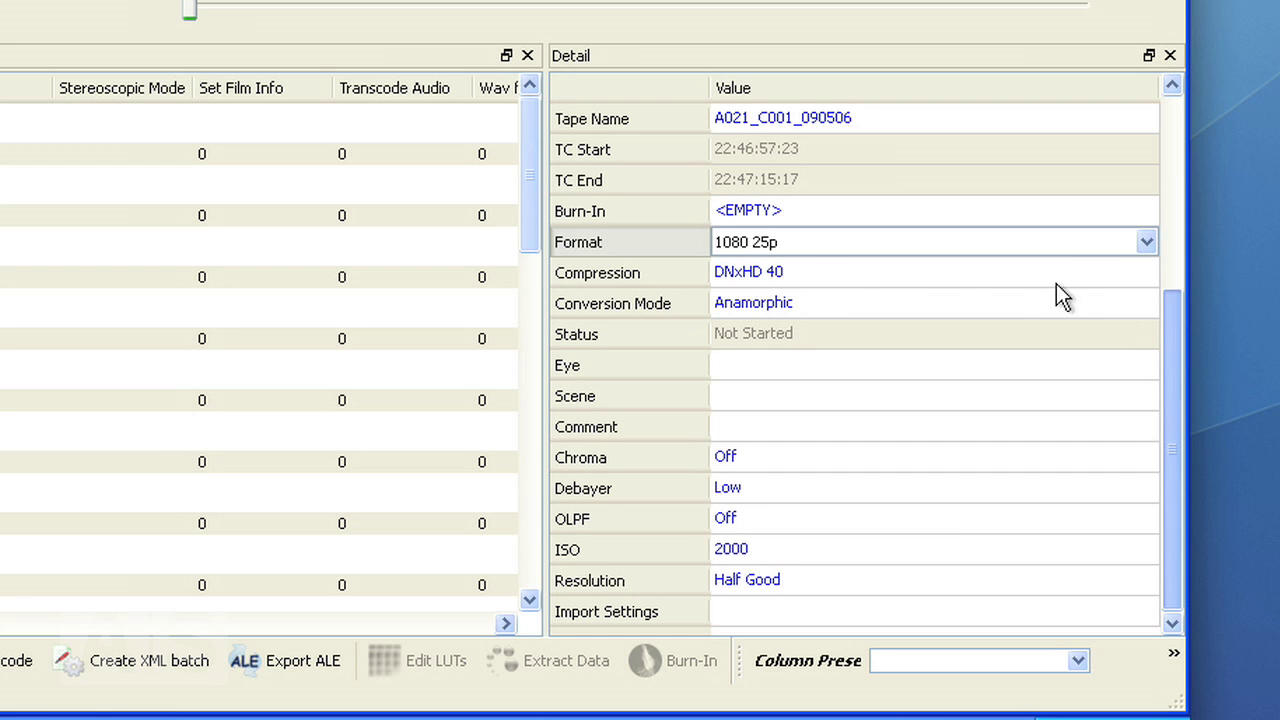
left_click(1134, 274)
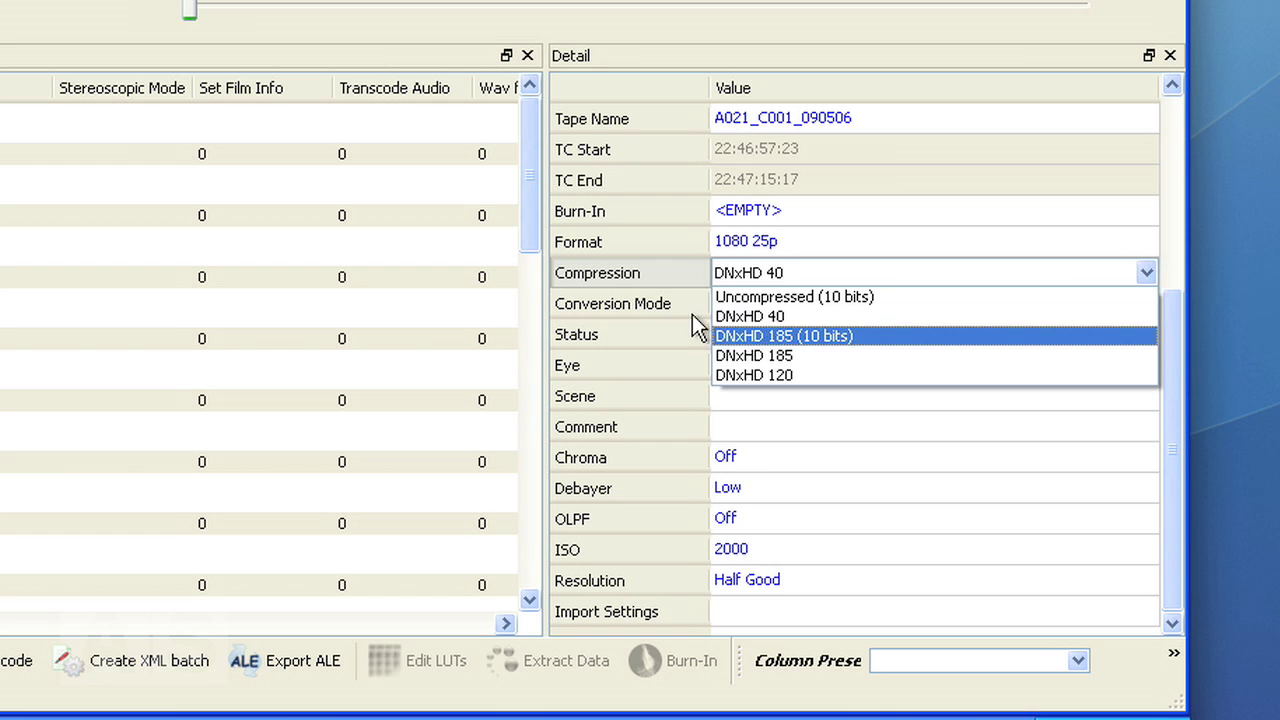
left_click(754, 317)
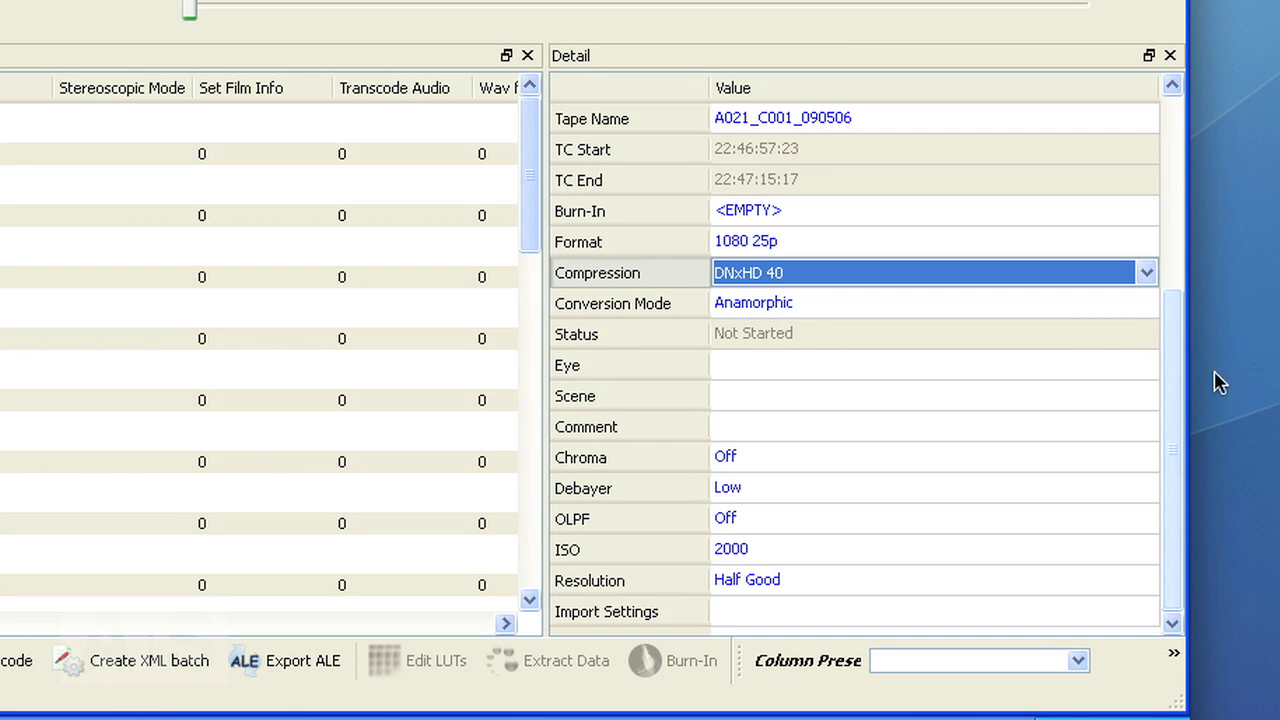
key("Return")
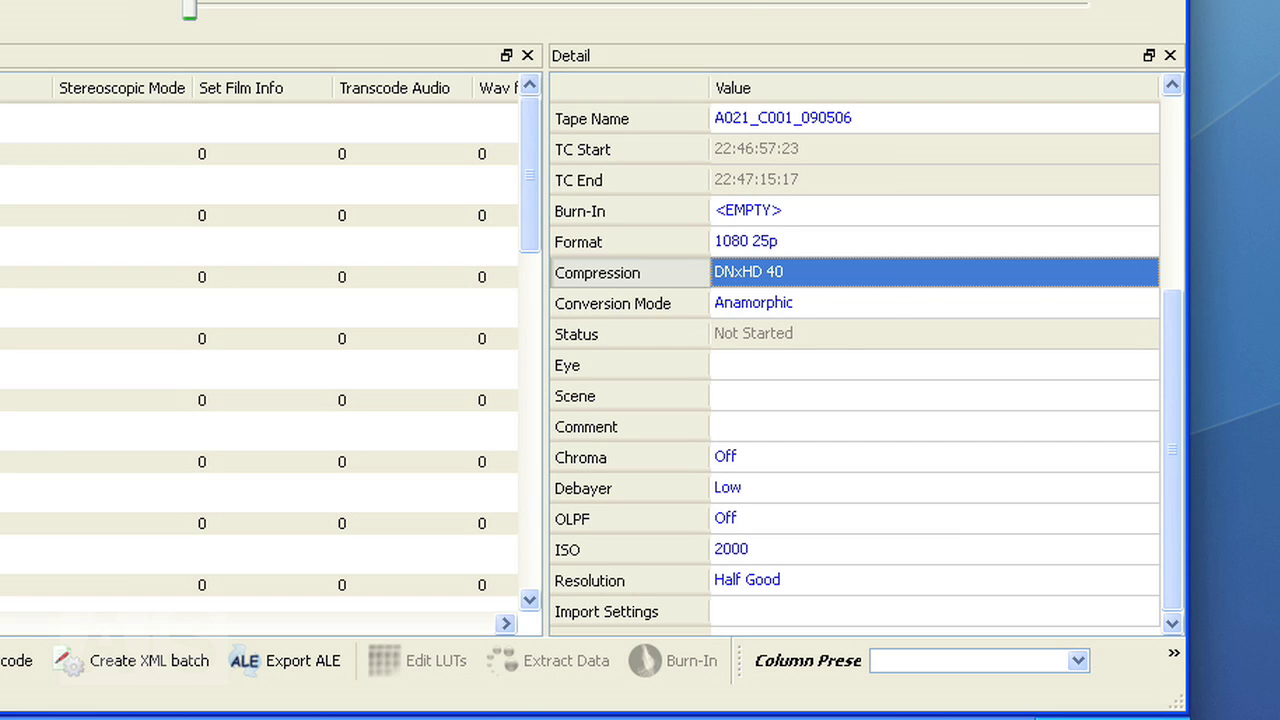
- Change the conversion mode from Anamorphic to Pillars
left_click(841, 309)
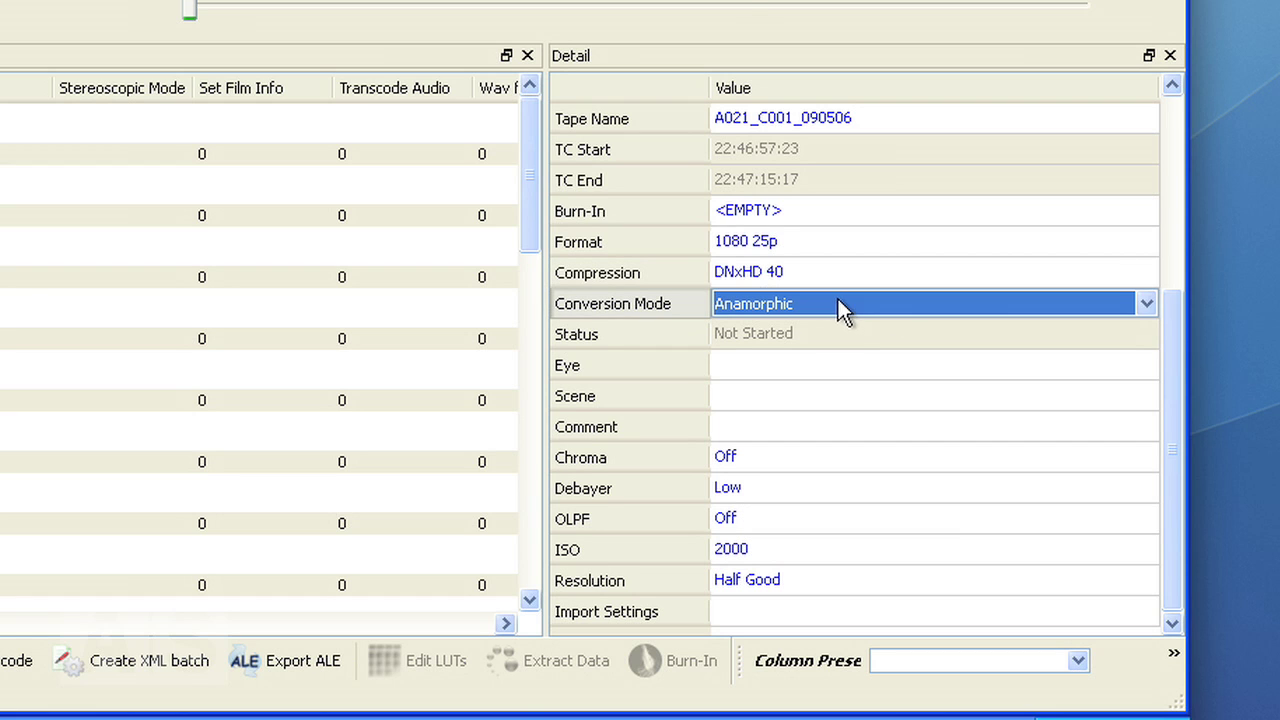
left_click(1147, 304)
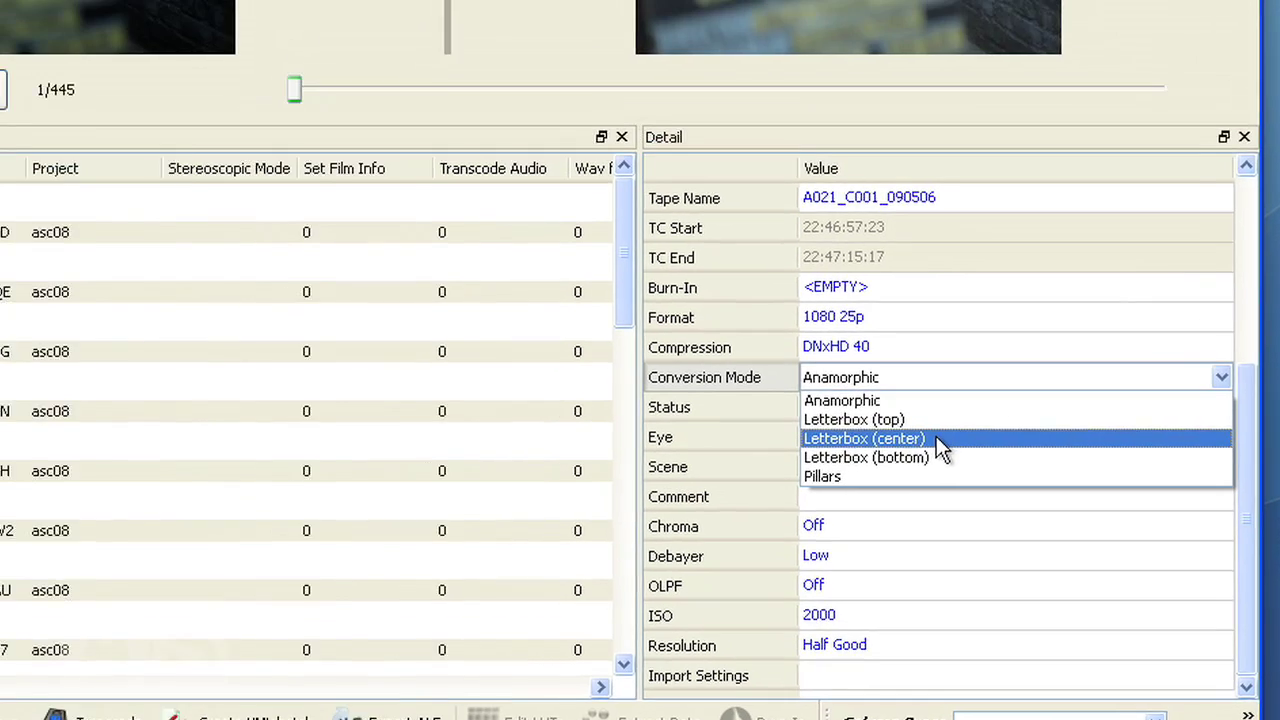
left_click(910, 366)
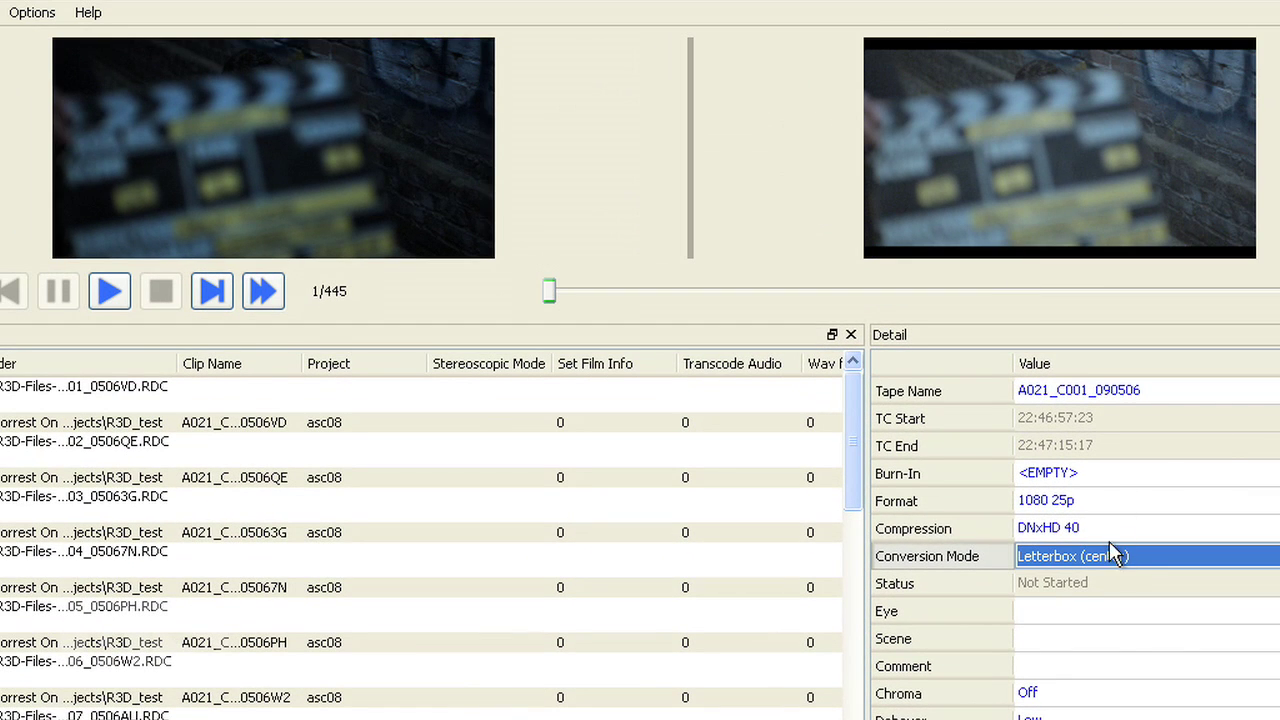
left_click(1138, 560)
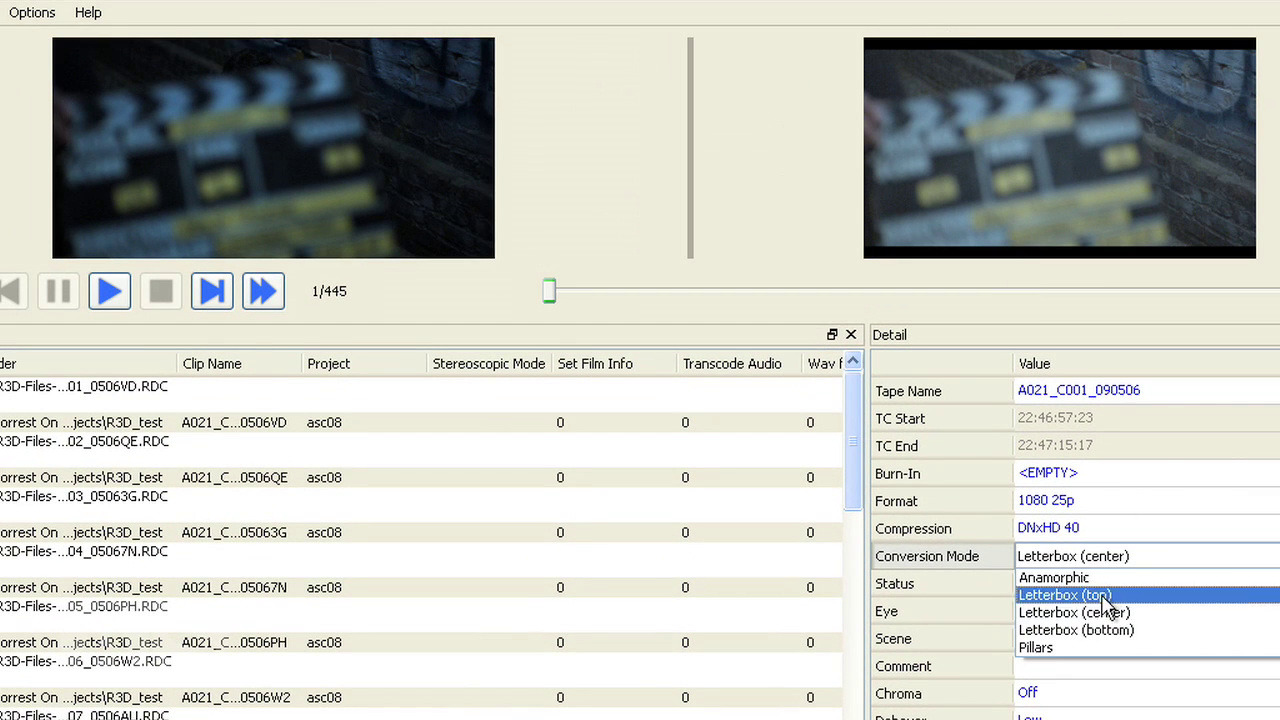
left_click(1035, 648)
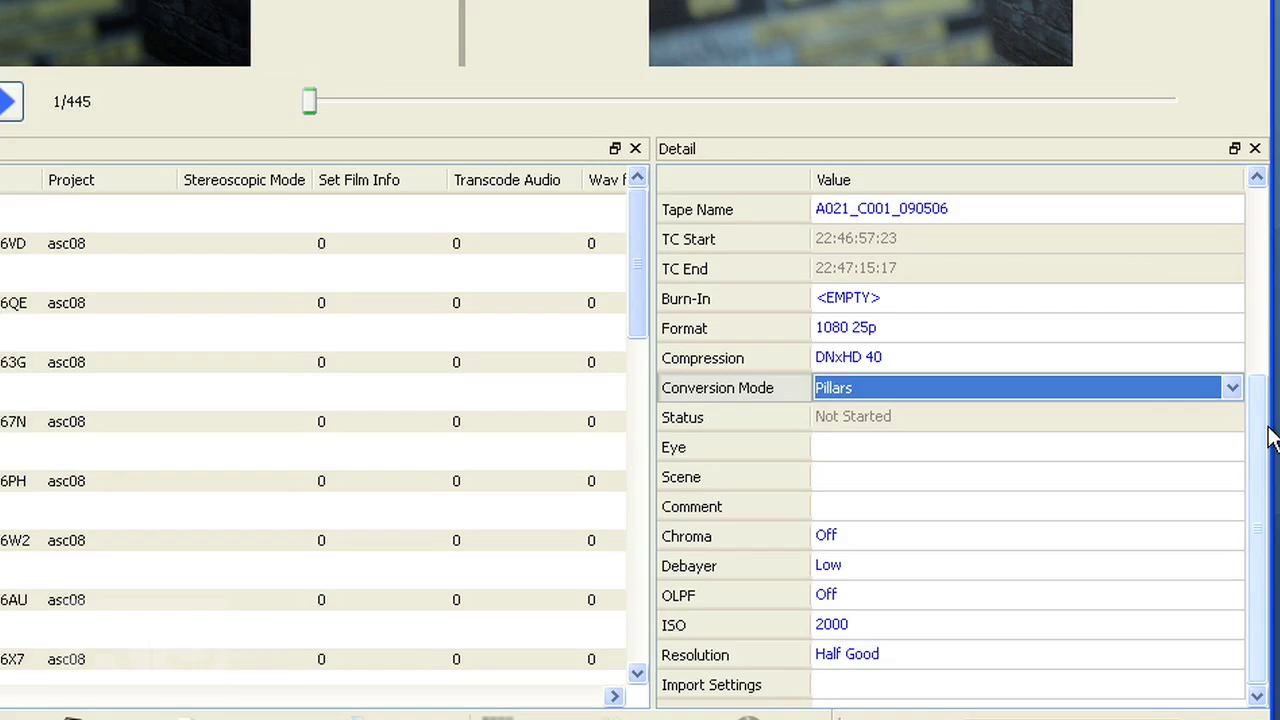
scroll(1176, 340, "down", 1)
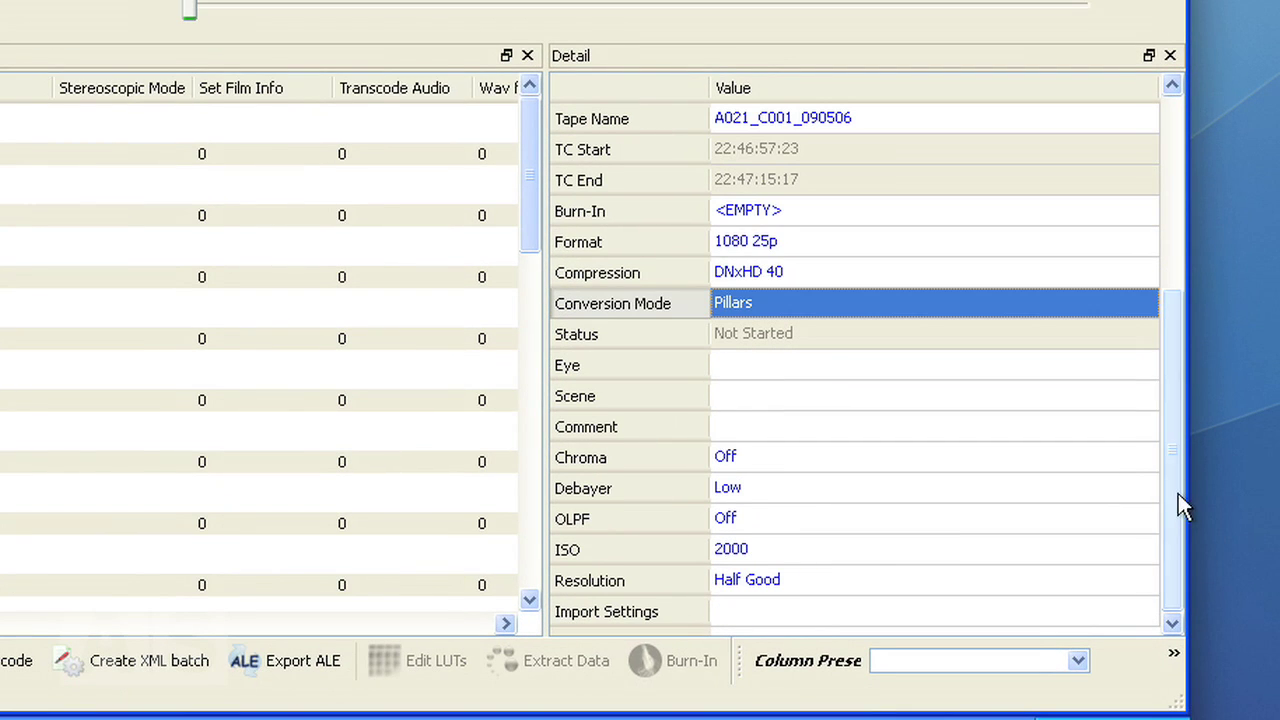
- Check Chroma, keep Debayer at Low and Resolution at Half Good, and confirm
left_click(880, 457)
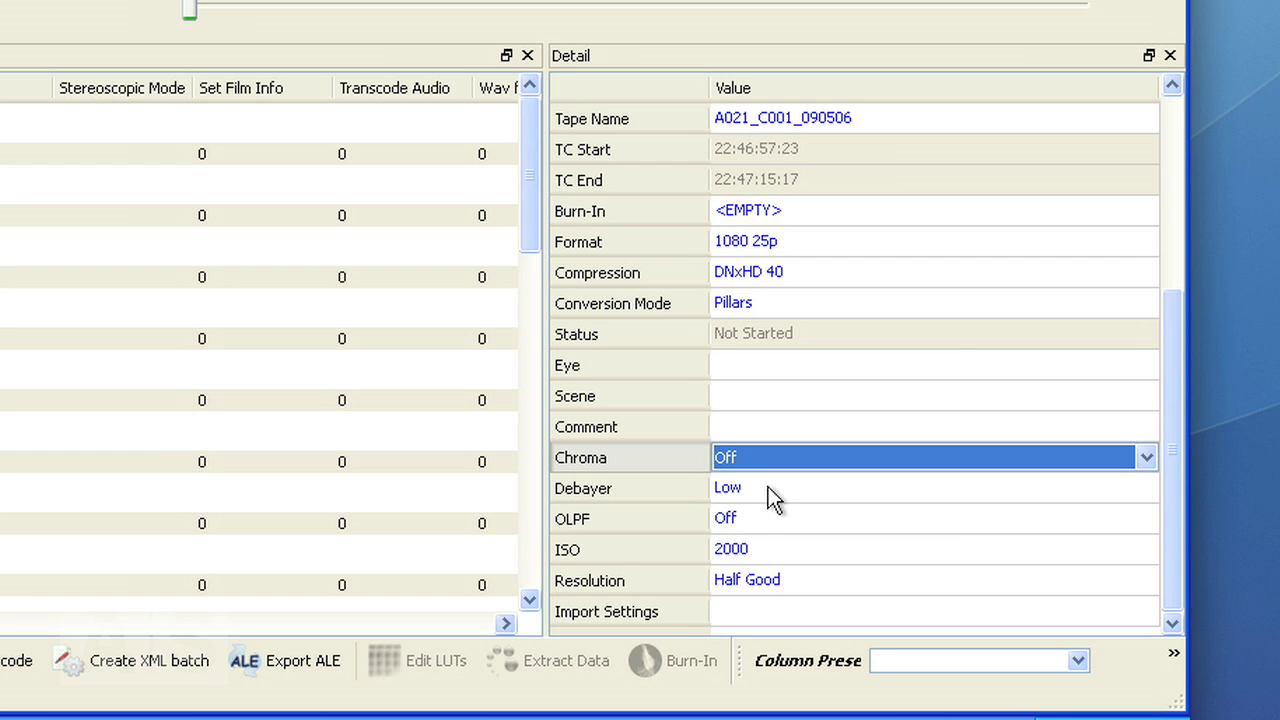
left_click(945, 488)
left_click(973, 494)
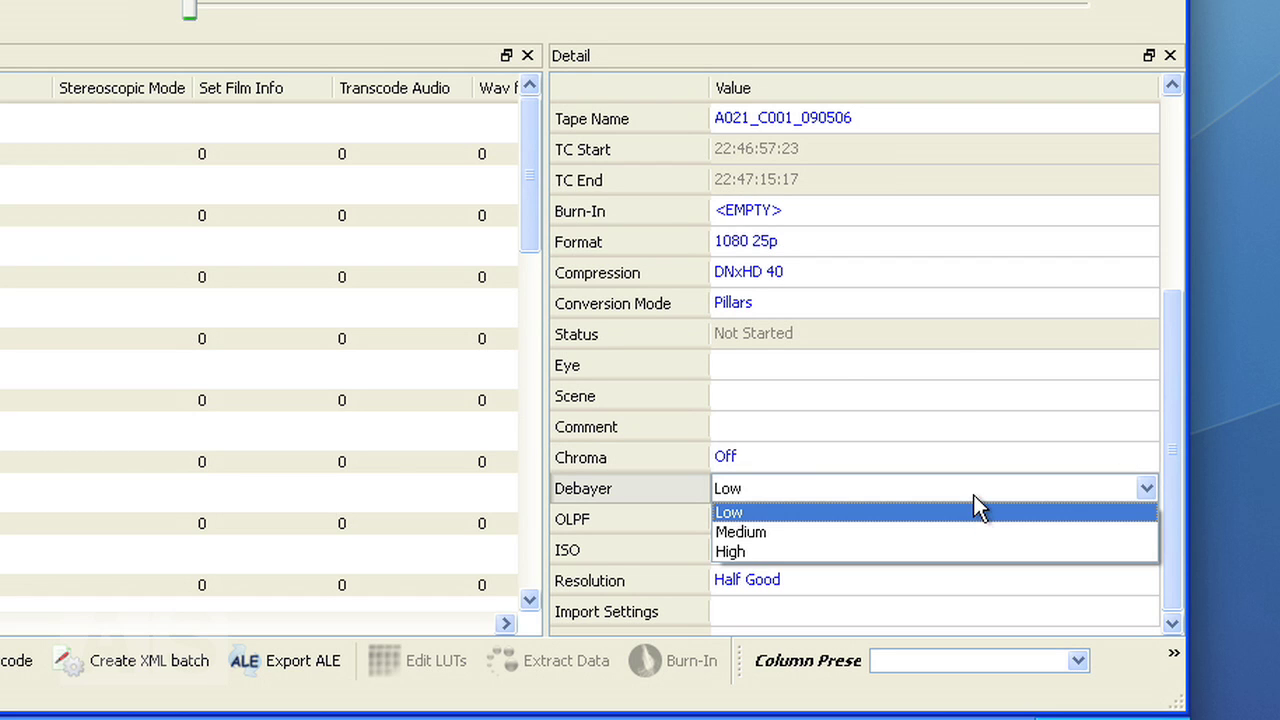
left_click(976, 512)
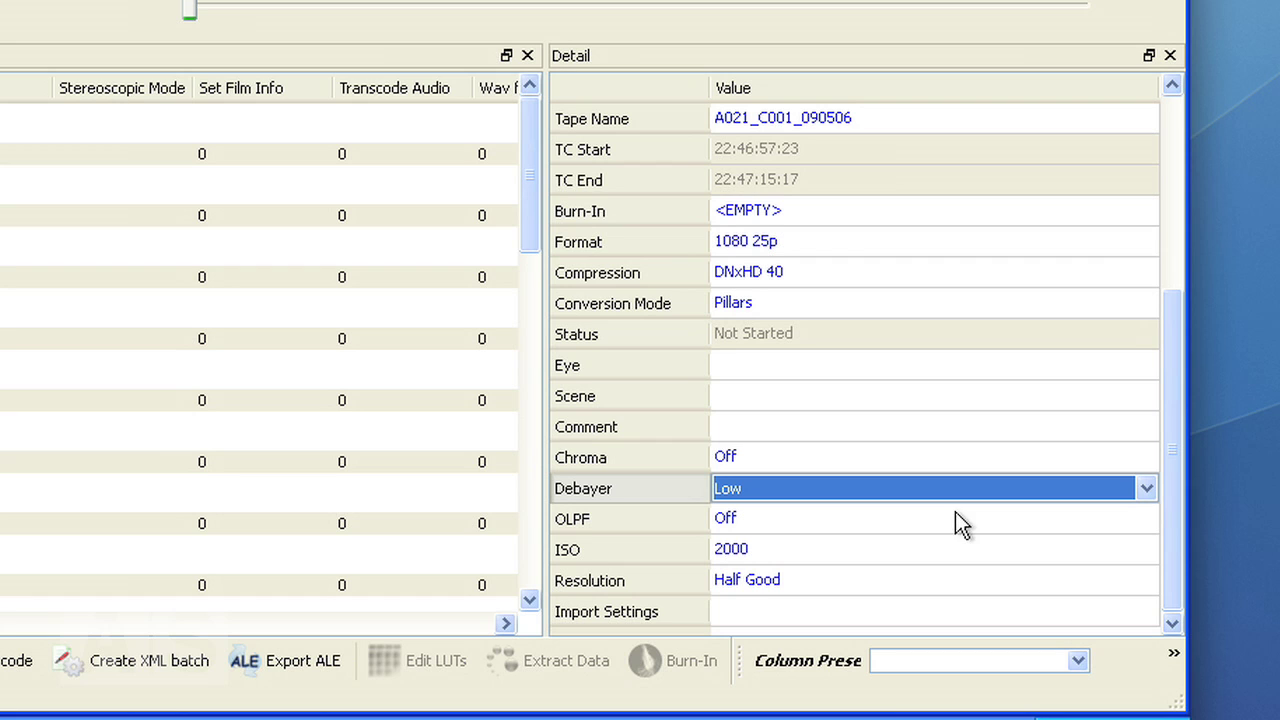
left_click(784, 582)
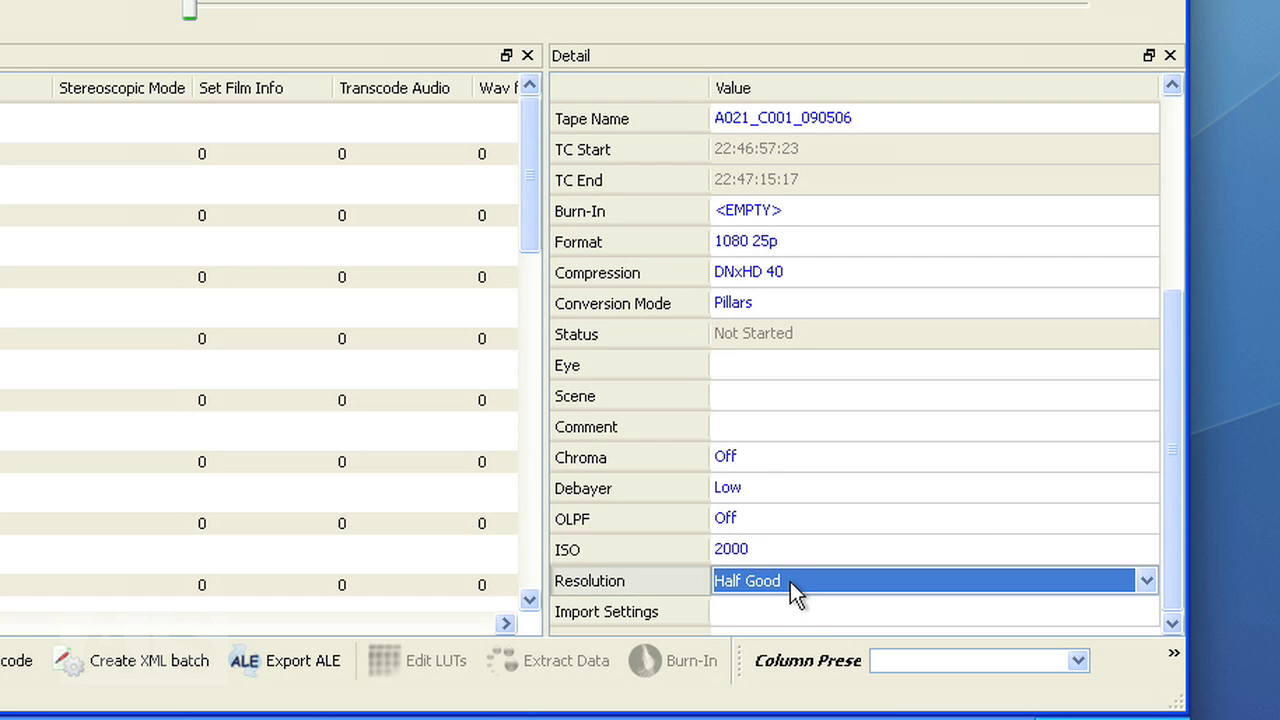
left_click(790, 585)
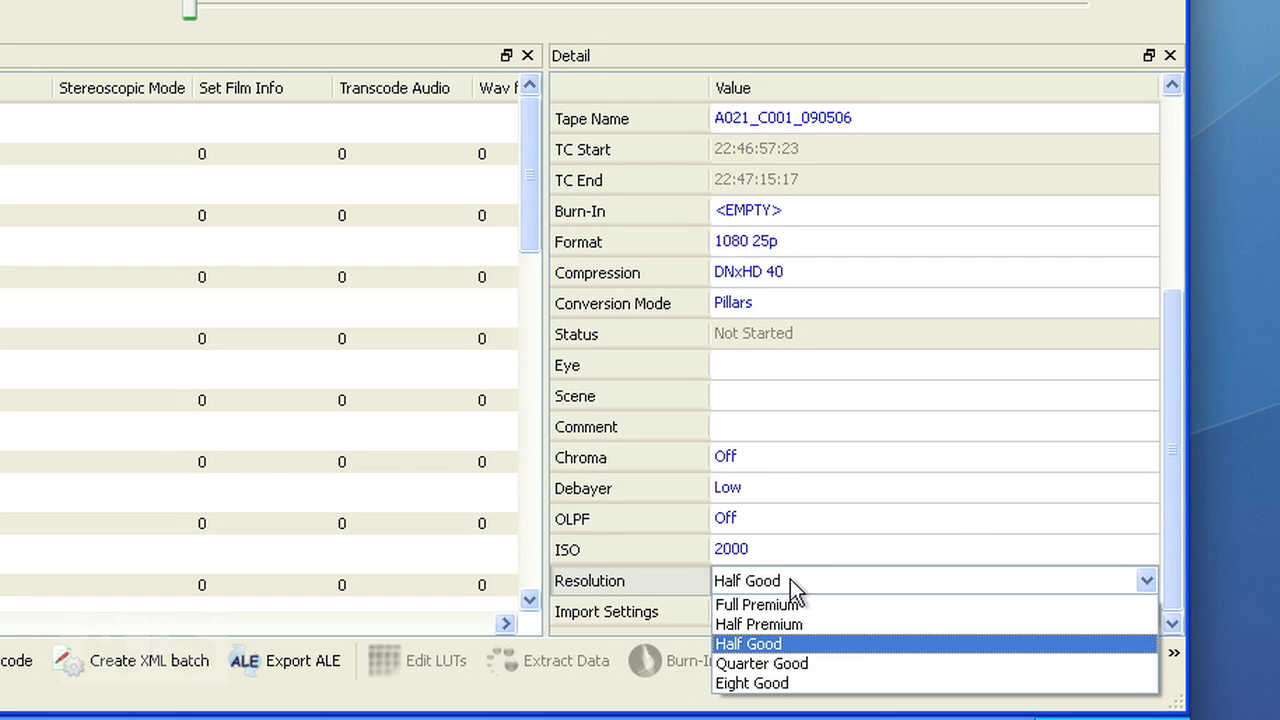
left_click(784, 584)
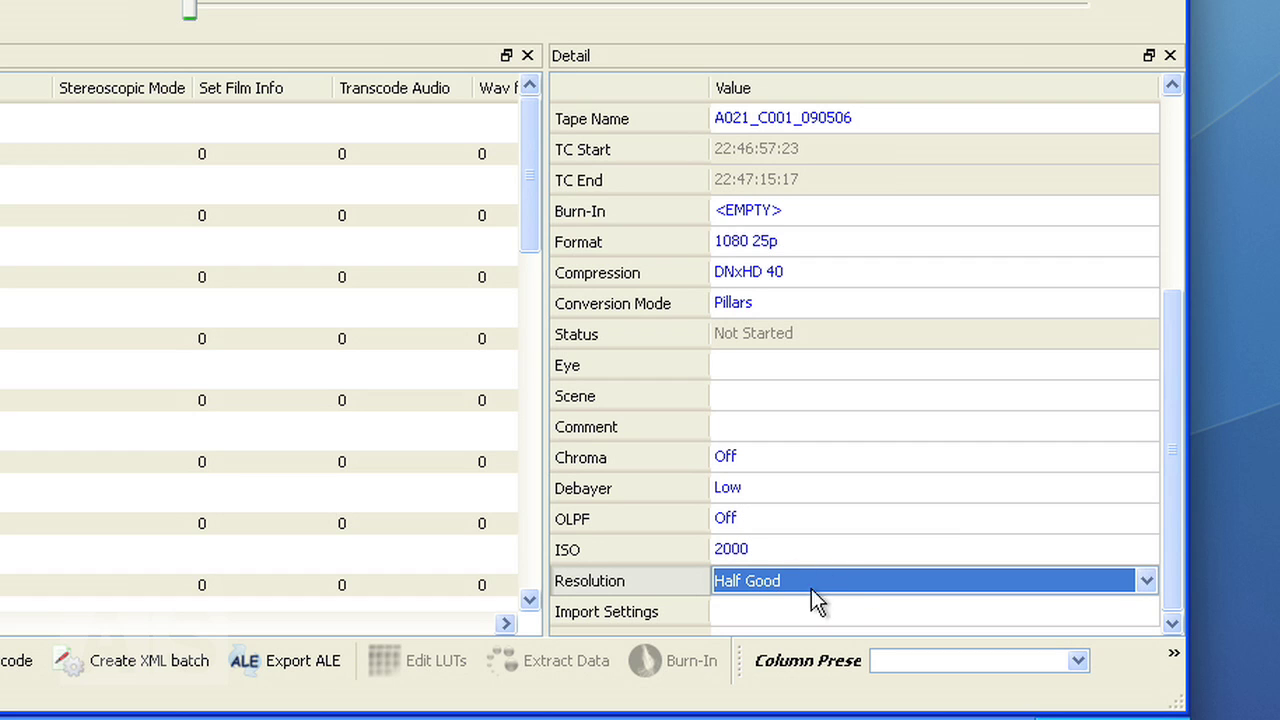
key("Return")
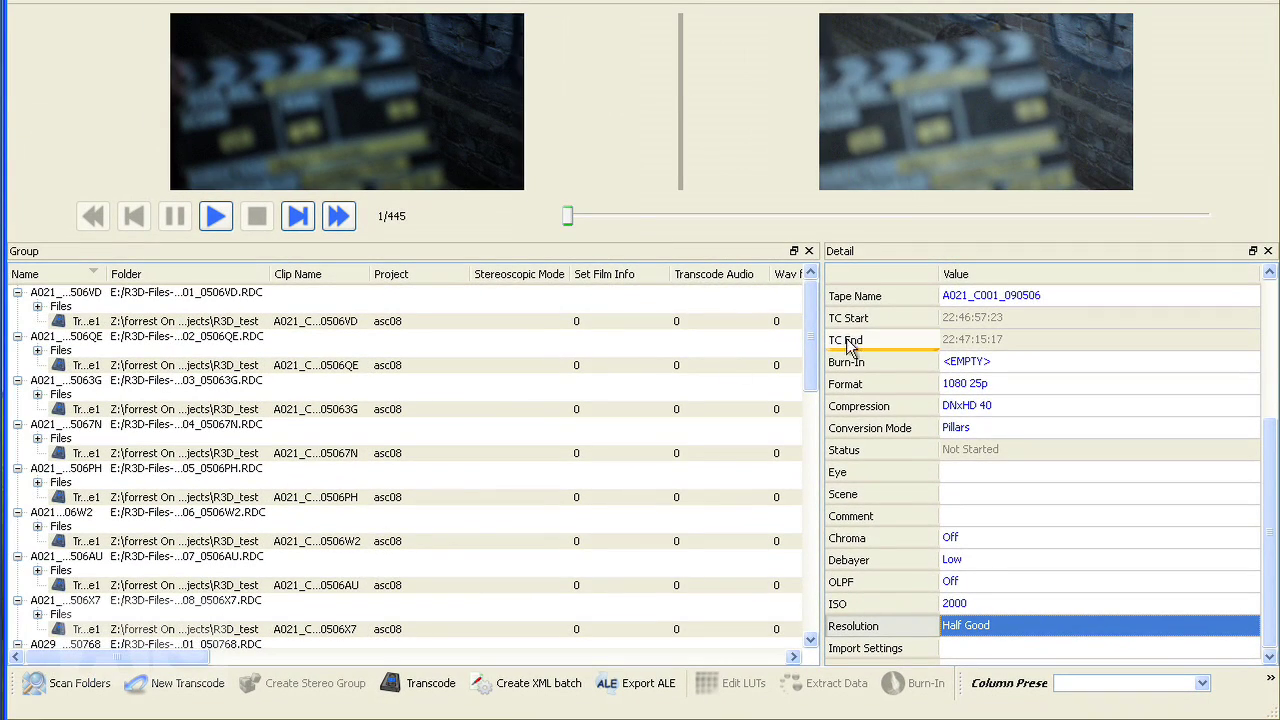
- Select every clip's transcode row in the group list
mouse_move(812, 325)
left_mouse_down()
mouse_move(812, 532)
mouse_move(797, 568)
mouse_move(766, 503)
mouse_move(803, 334)
mouse_move(829, 470)
mouse_move(829, 425)
mouse_move(812, 423)
mouse_move(818, 525)
mouse_move(811, 423)
mouse_move(826, 337)
mouse_move(816, 545)
left_mouse_up()
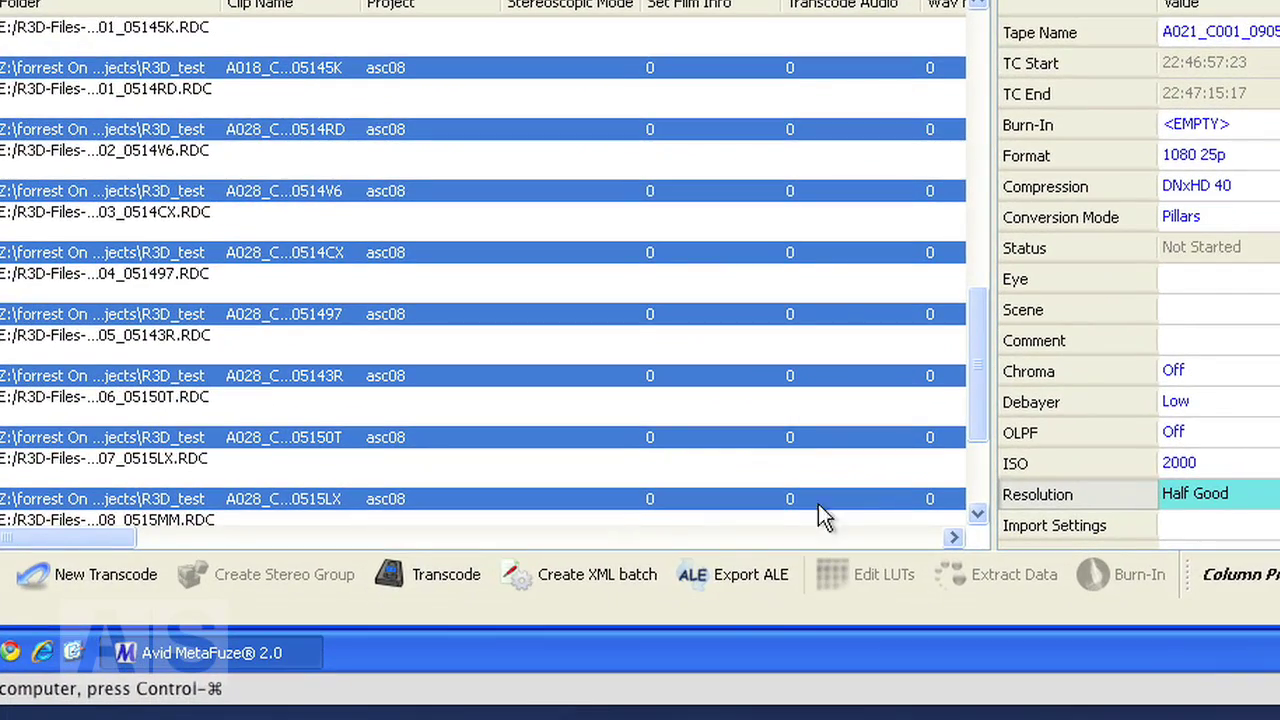
- Save the selected clips' ALE as asc08.ALE in the r3d_test folder
left_click(714, 583)
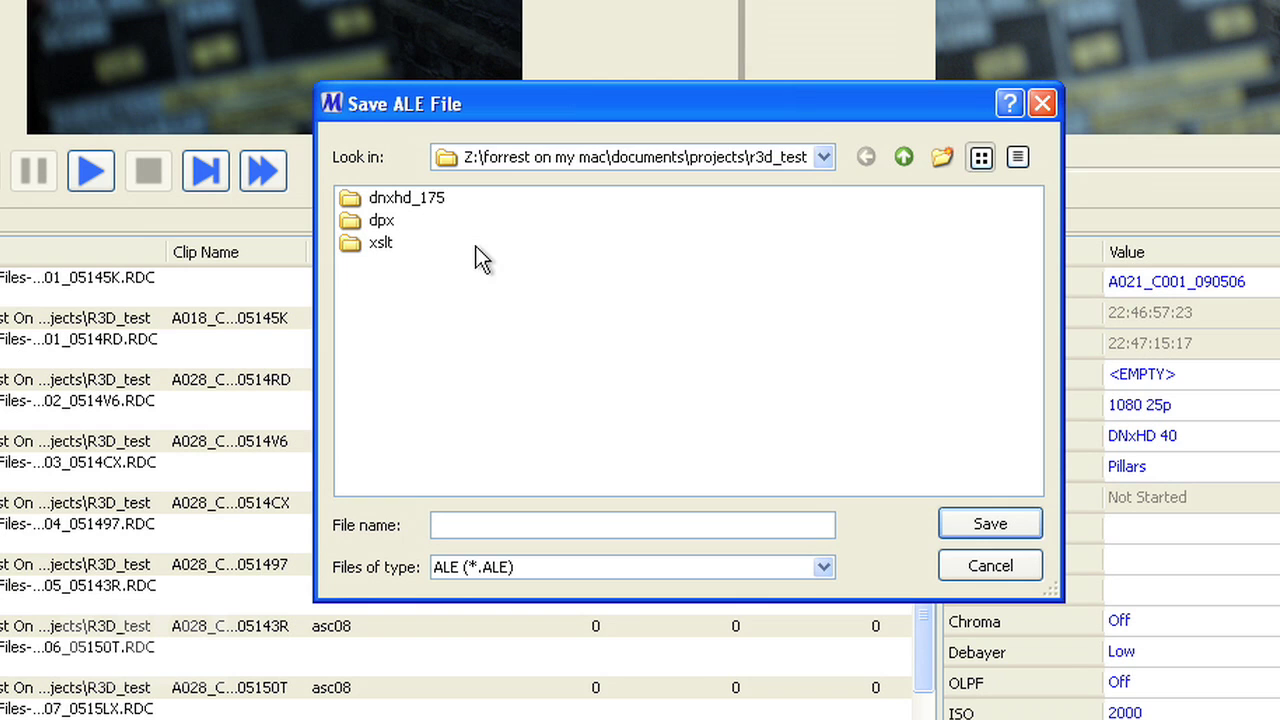
key("Tab")
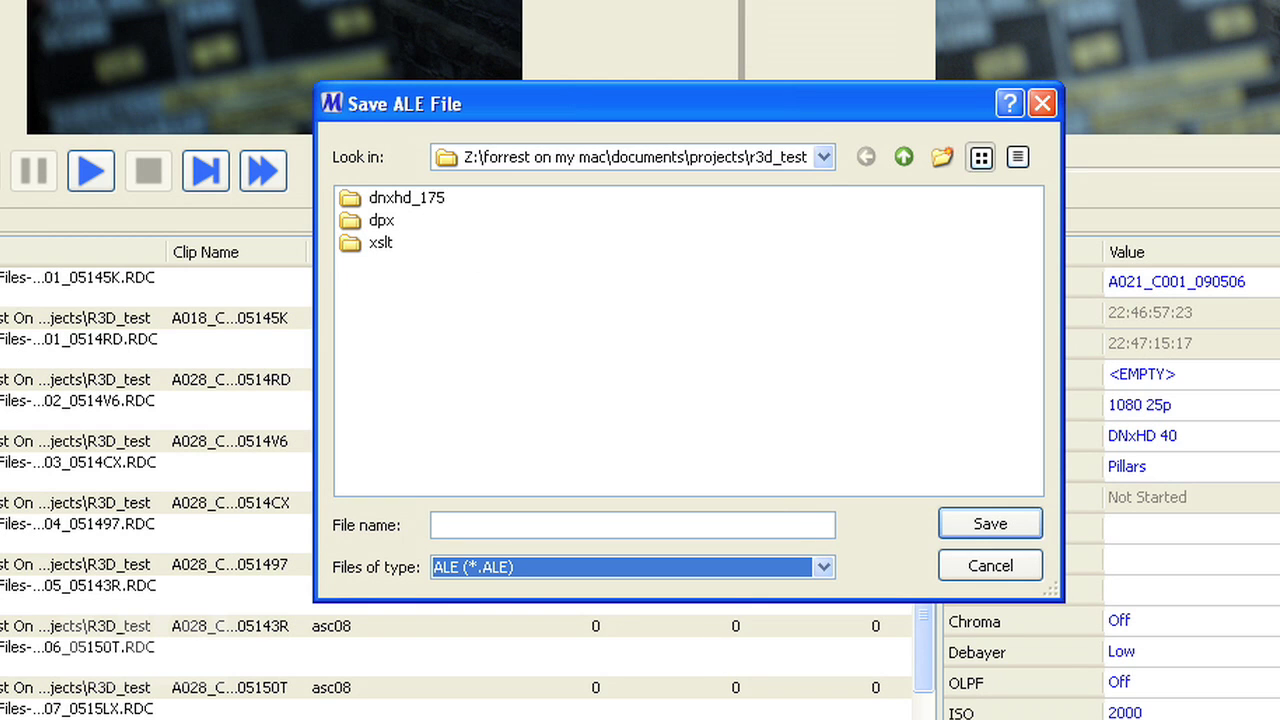
left_click(546, 514)
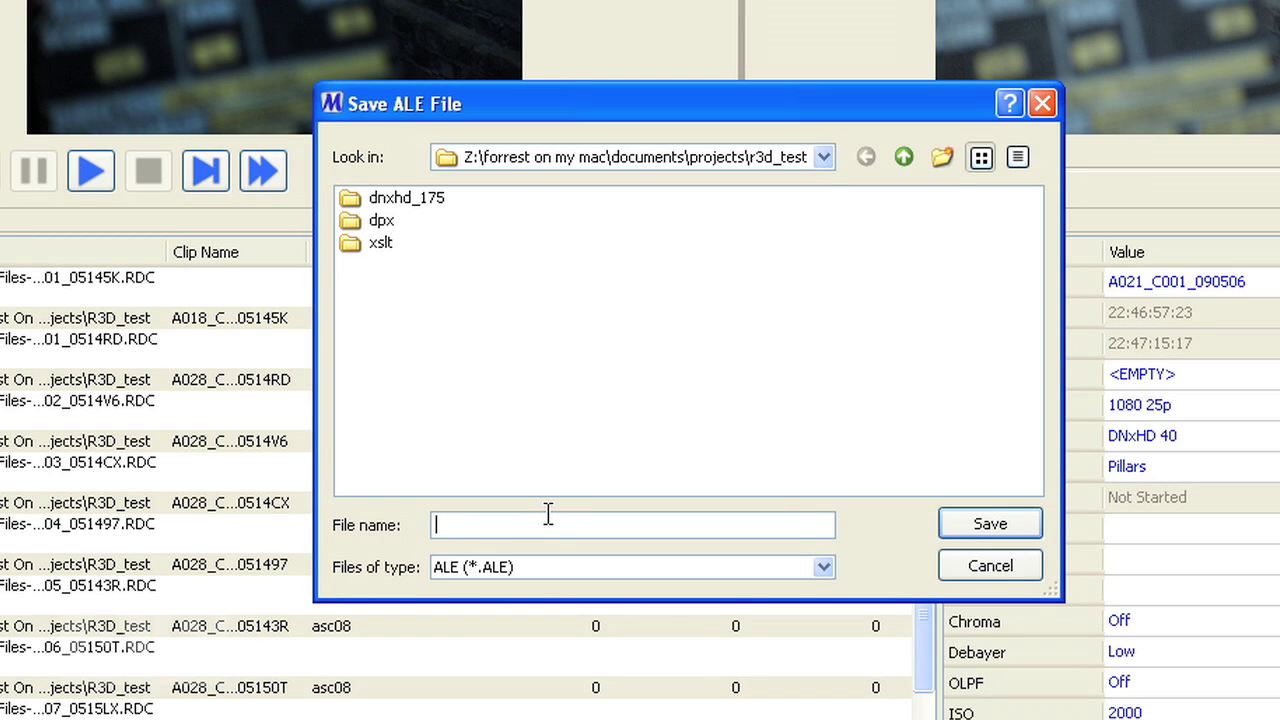
type("asc")
type("08")
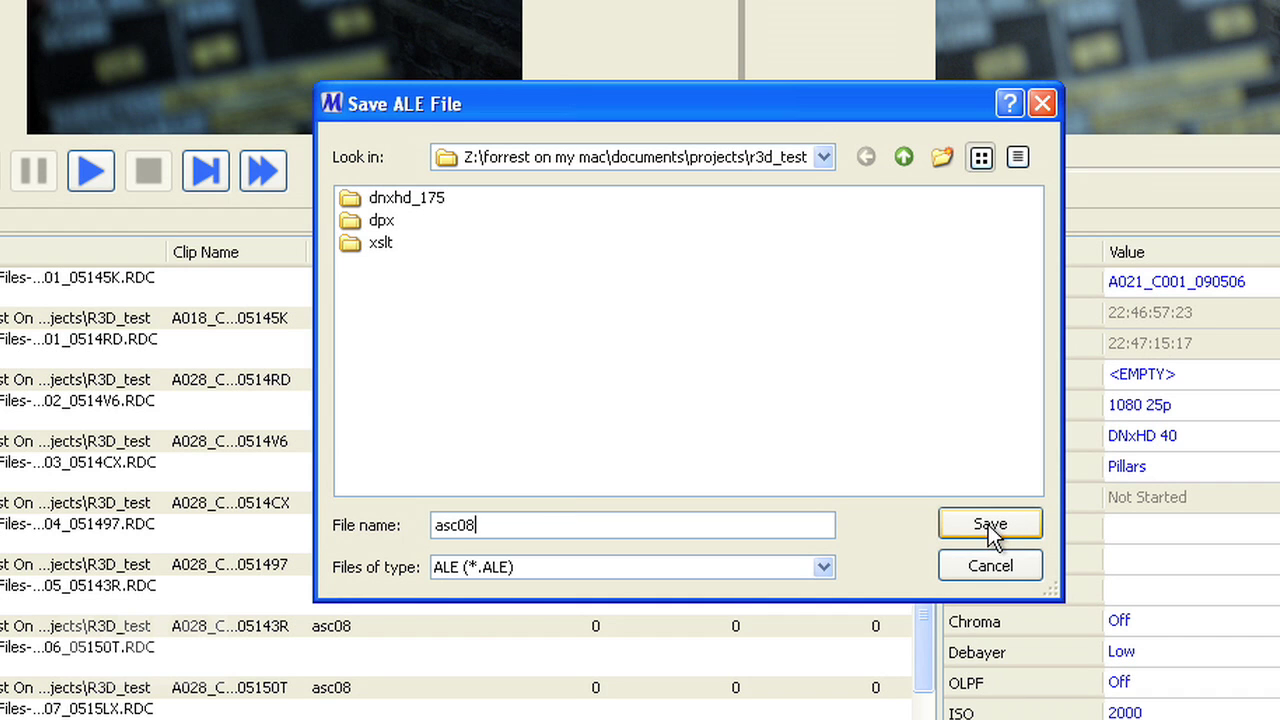
left_click(995, 528)
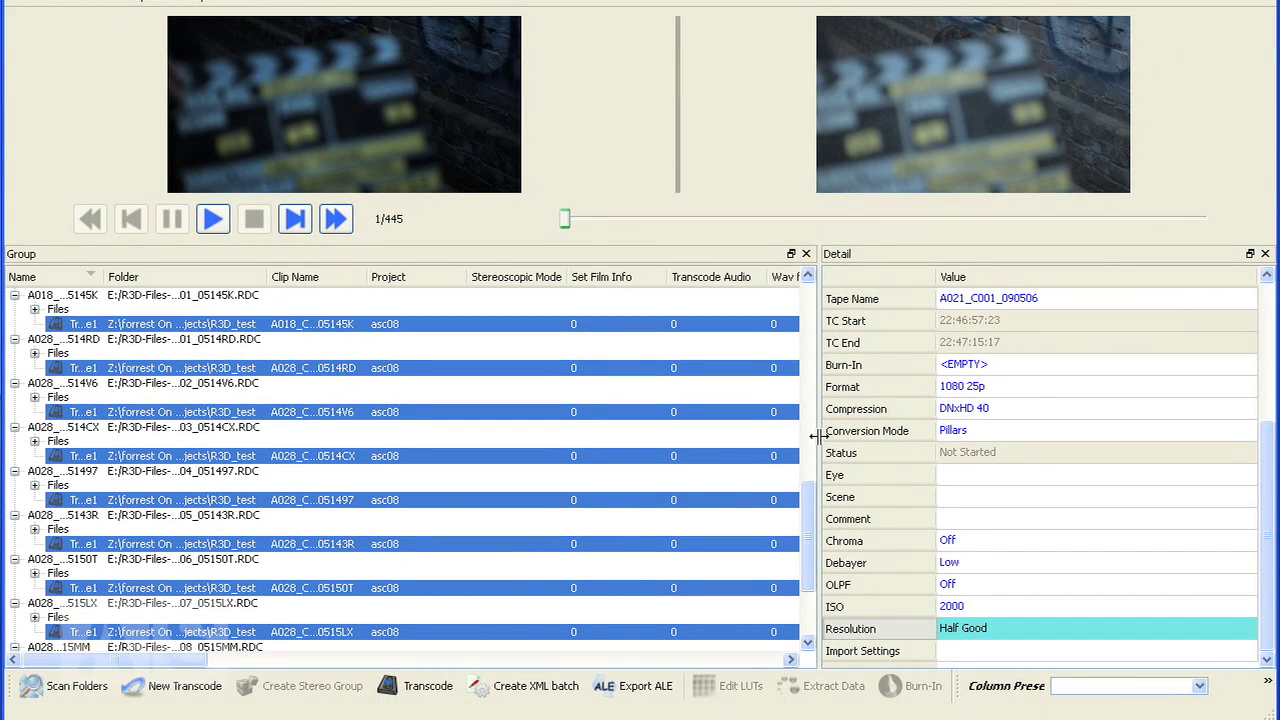
- Launch transcoding of all 25 clips to DNxHD MXF
left_click_drag(1274, 302, 1262, 330)
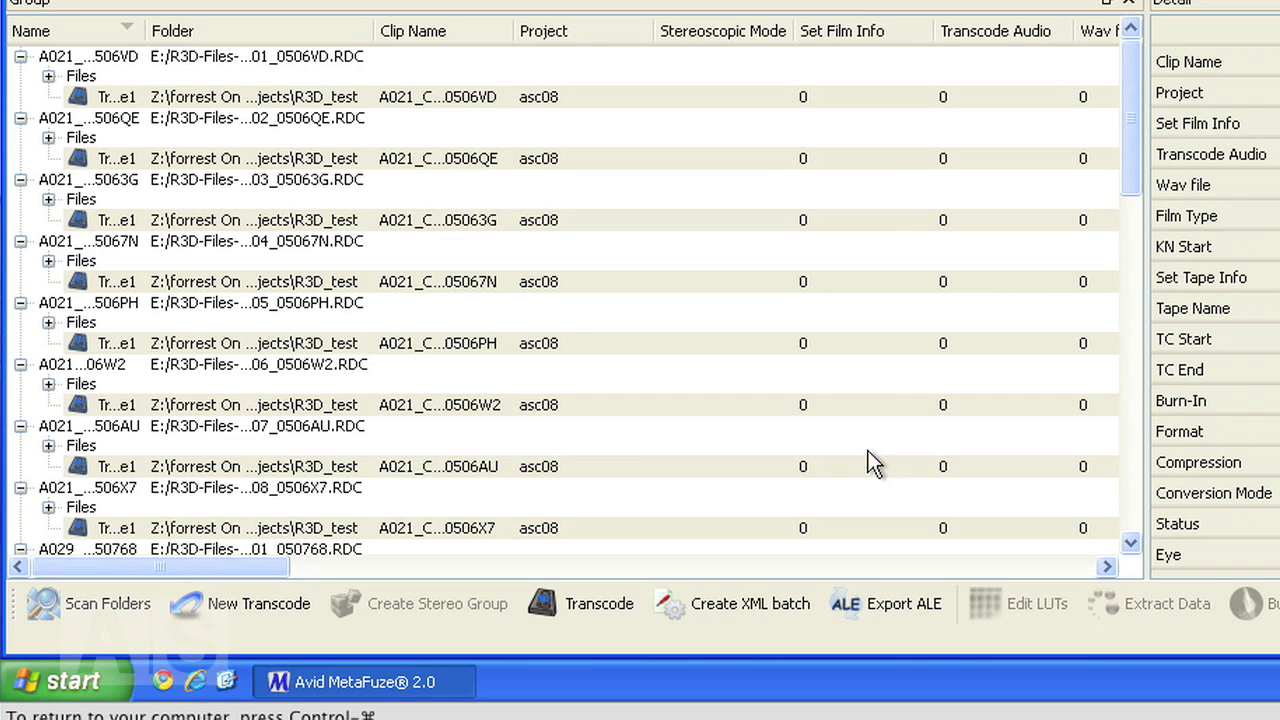
left_click(565, 606)
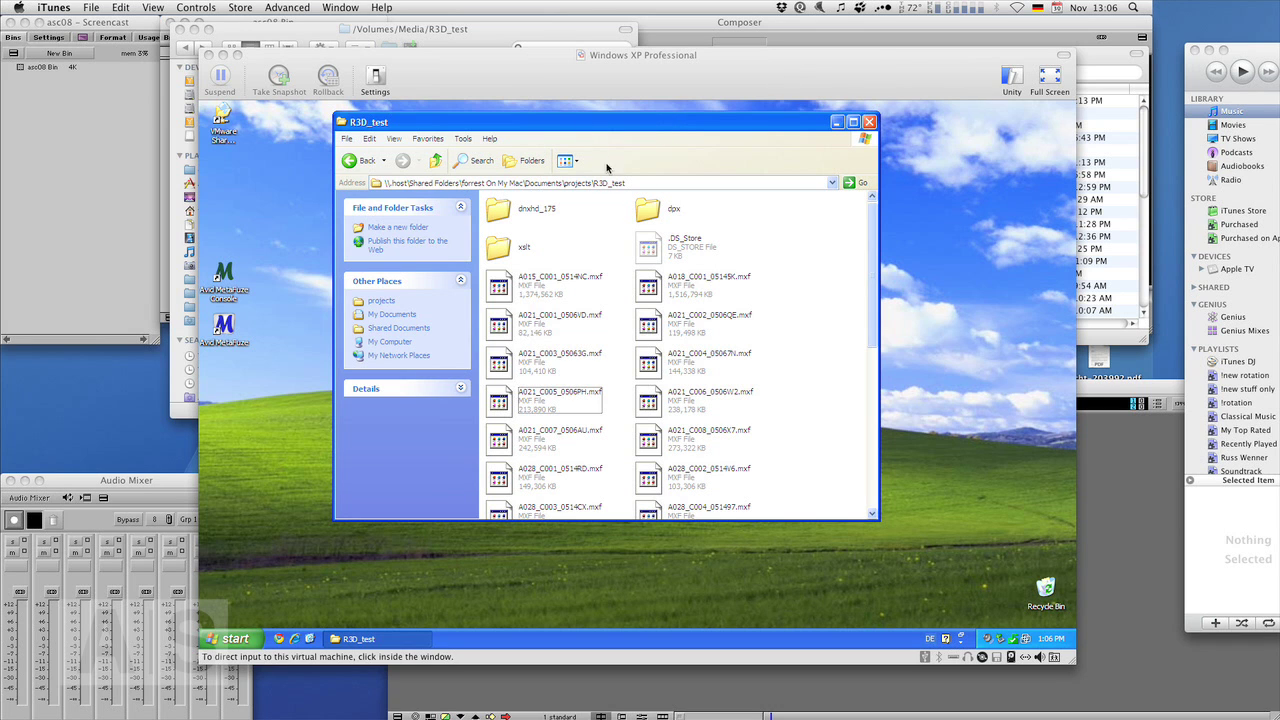
- Review the MXF files in R3D_test, then switch from the VM to Finder
left_click(886, 250)
scroll(858, 285, "down", 3)
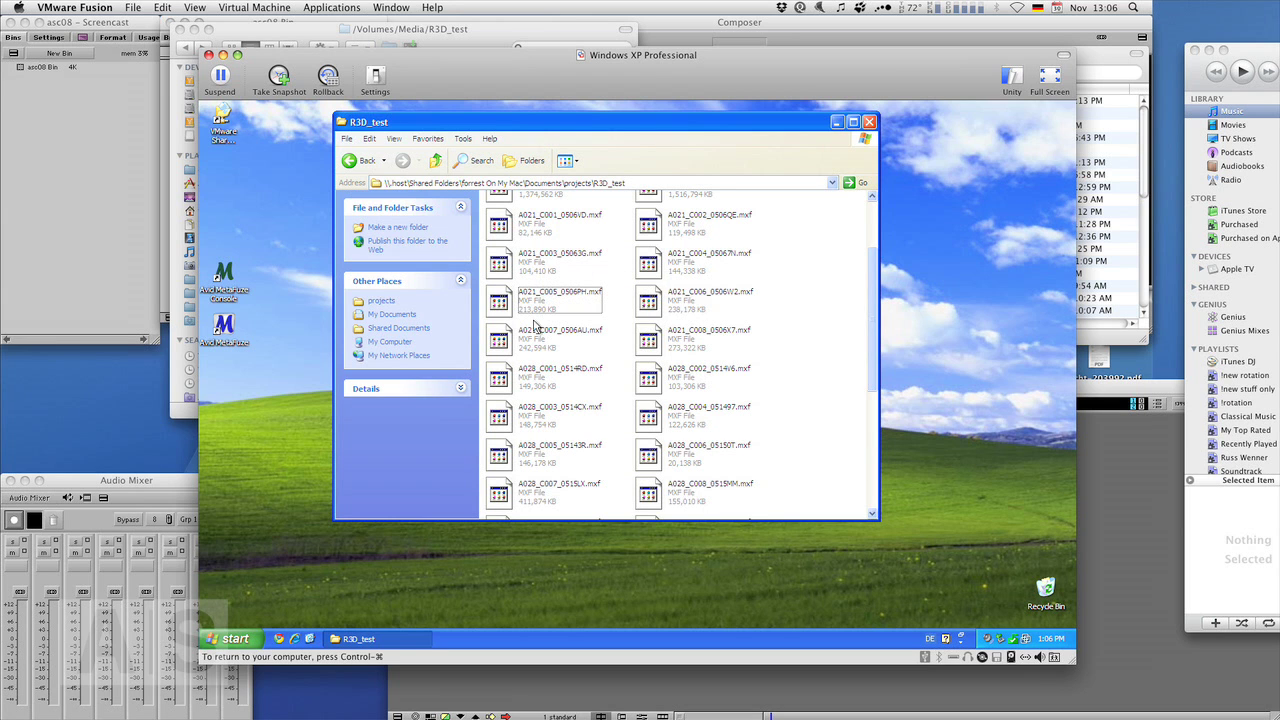
key("super+Tab")
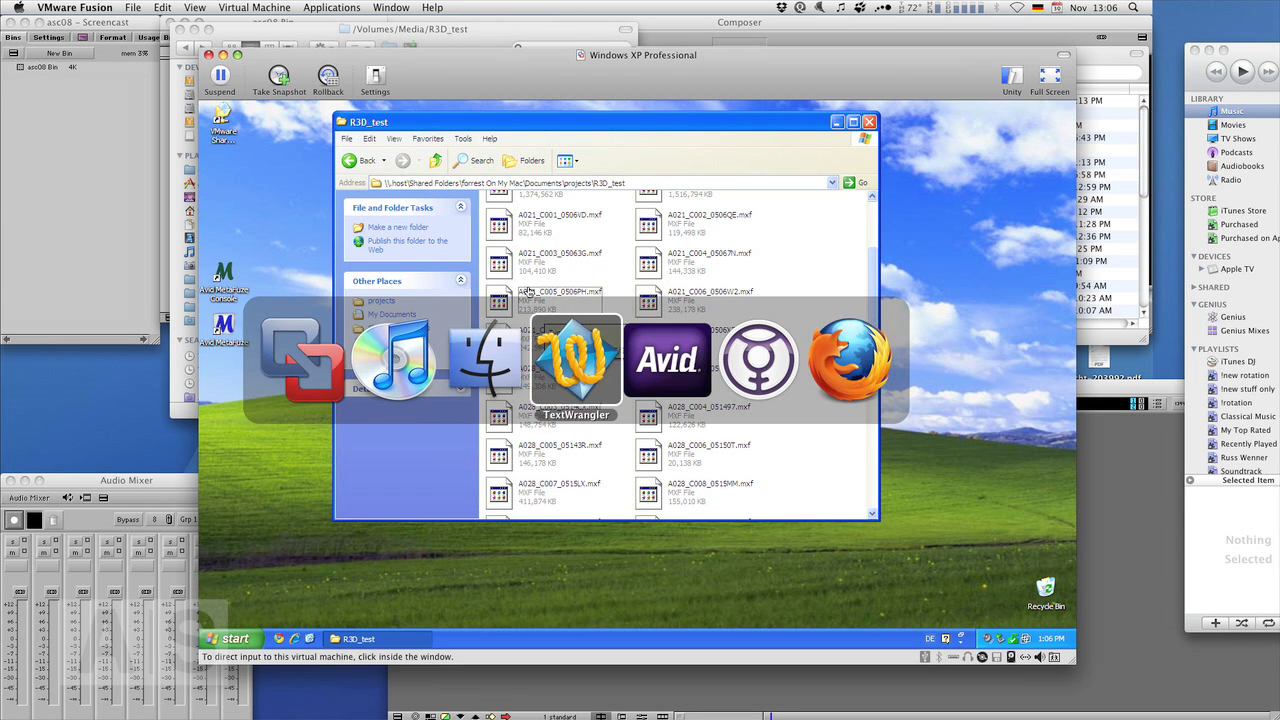
left_click(488, 343)
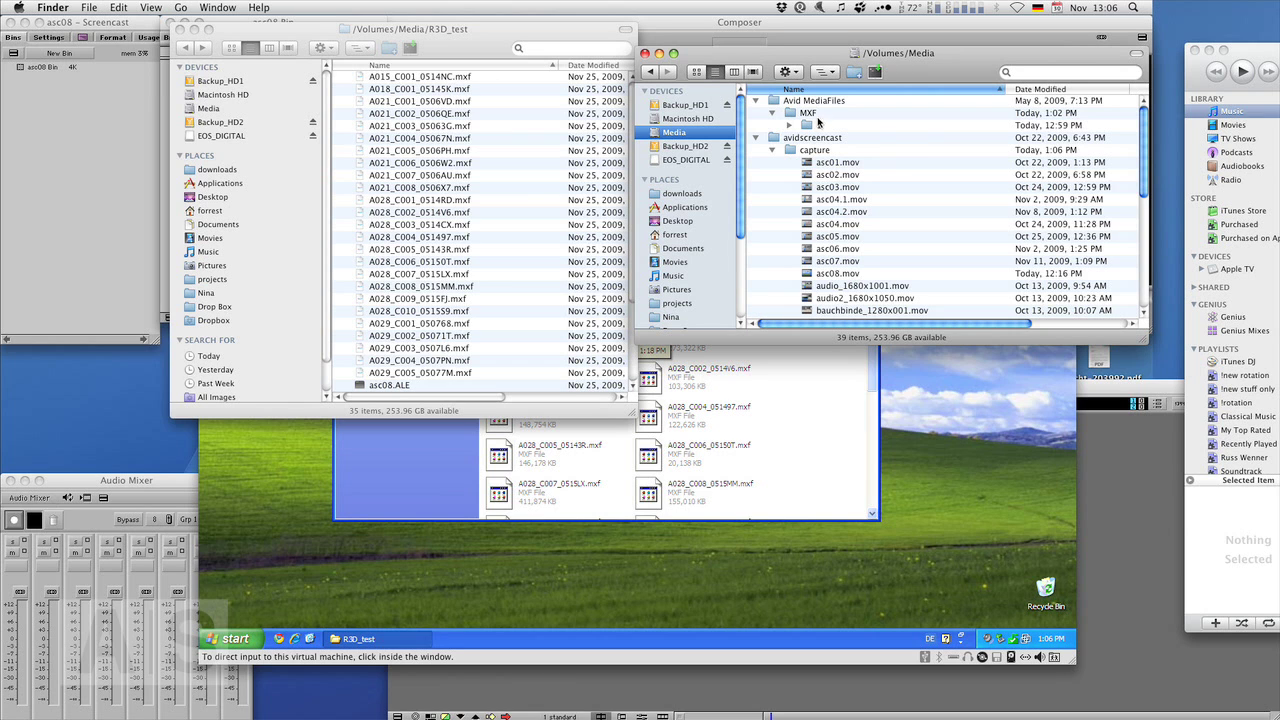
- Create a folder named '2' on the Media drive and move it into Avid MediaFiles > MXF
left_click(756, 138)
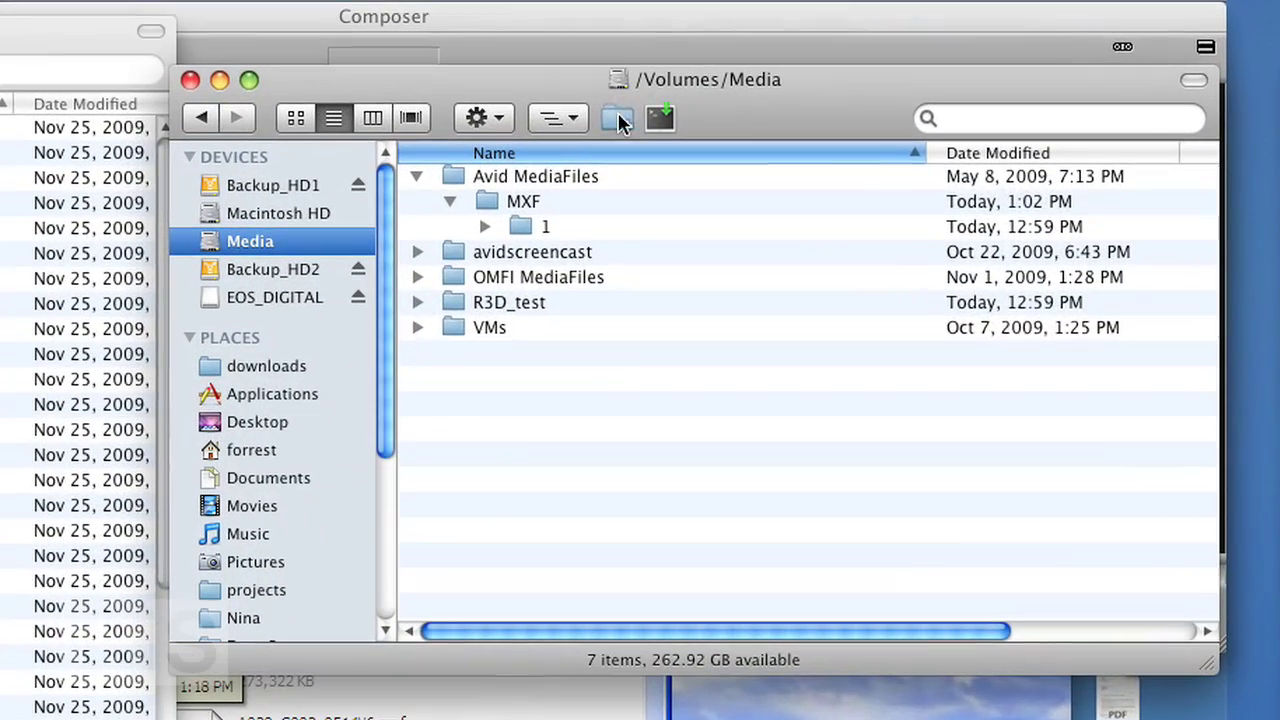
left_click(853, 72)
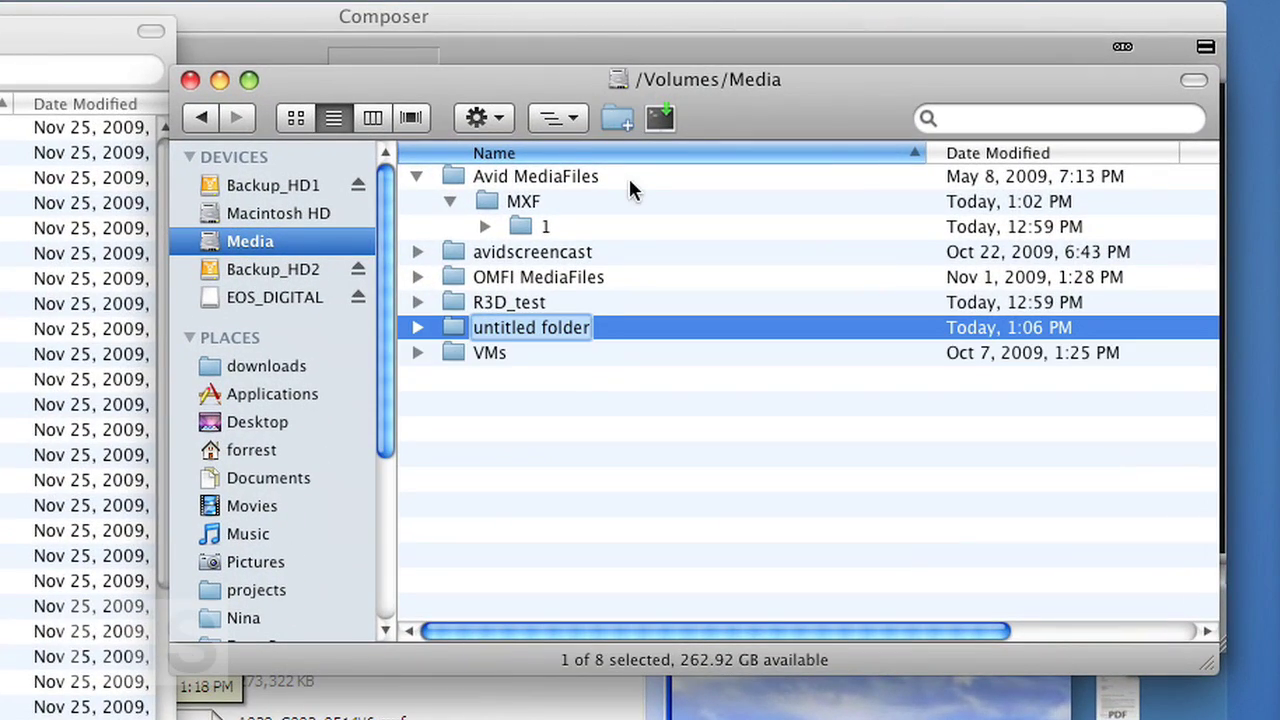
type("2")
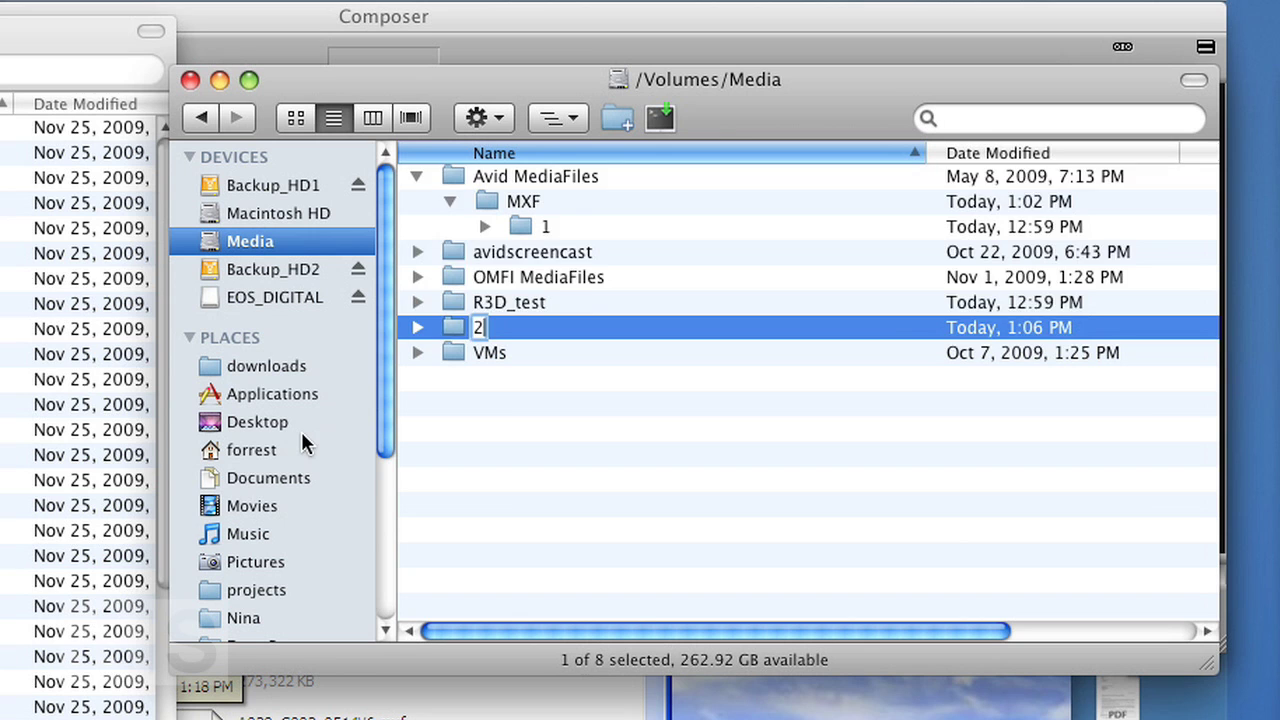
key("Return")
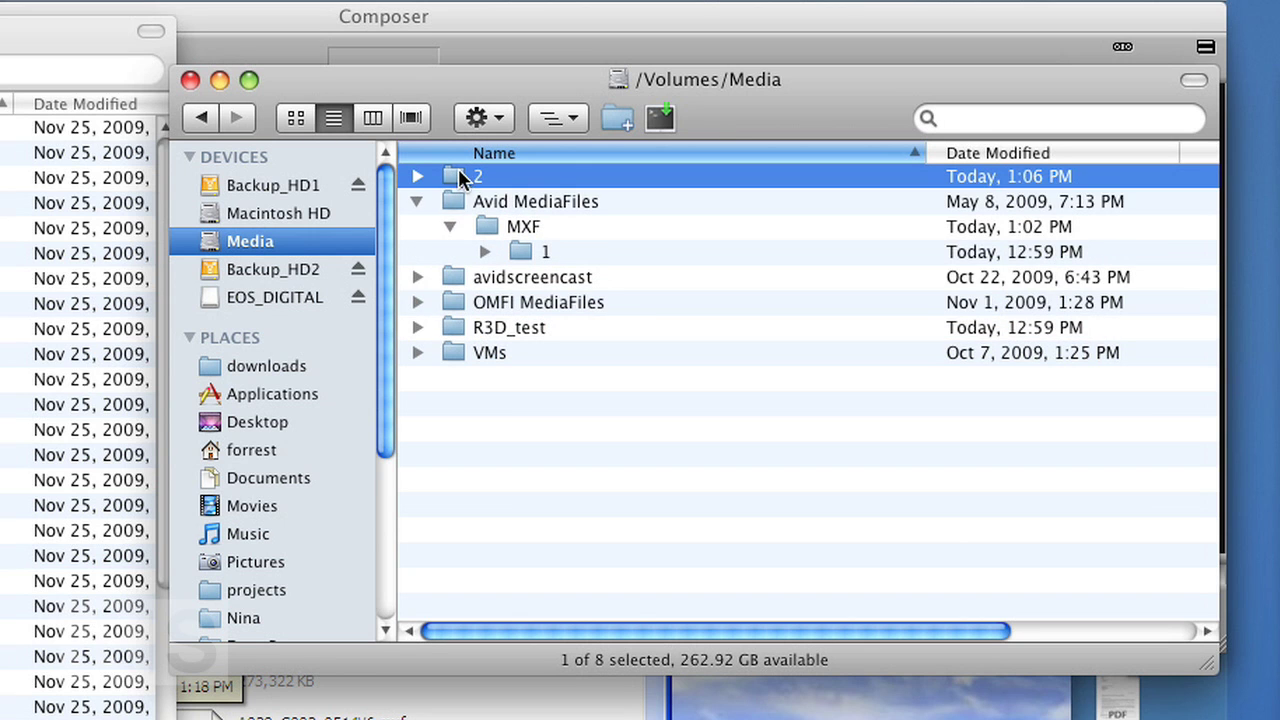
left_click_drag(460, 176, 523, 226)
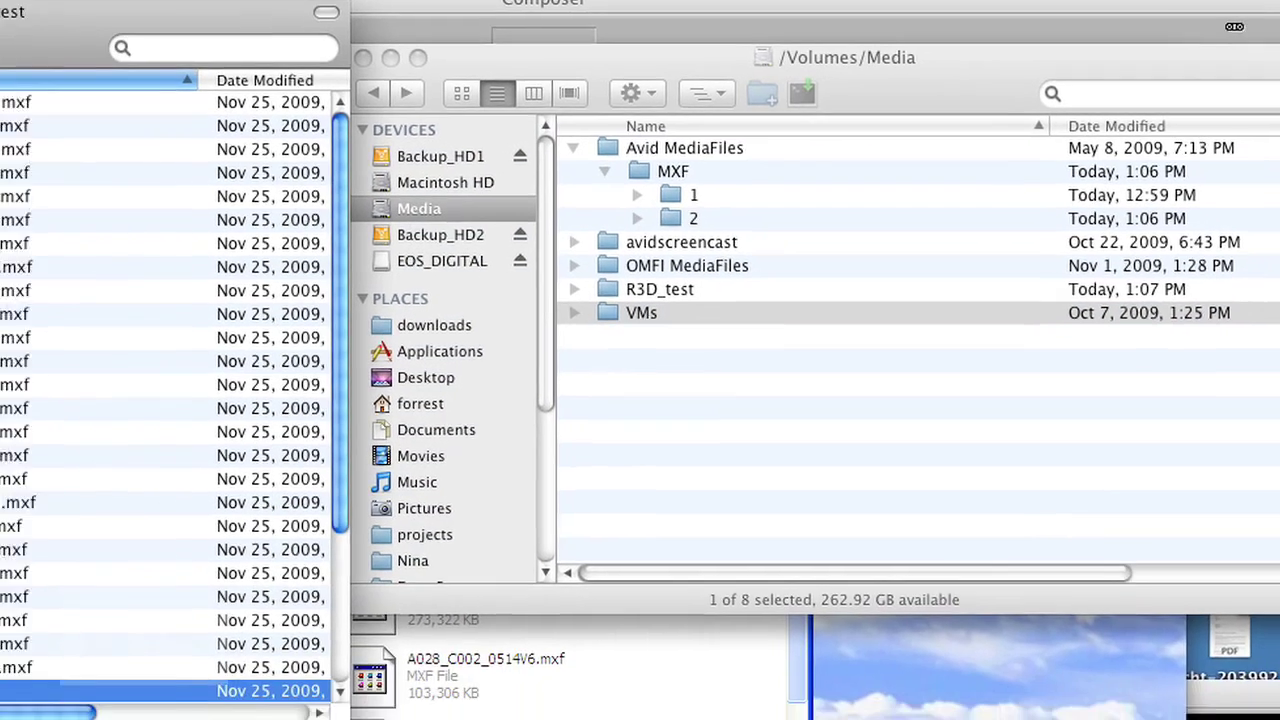
- Move all 25 MXF files from R3D_test into MXF folder 2 and check they arrived
left_click(91, 78)
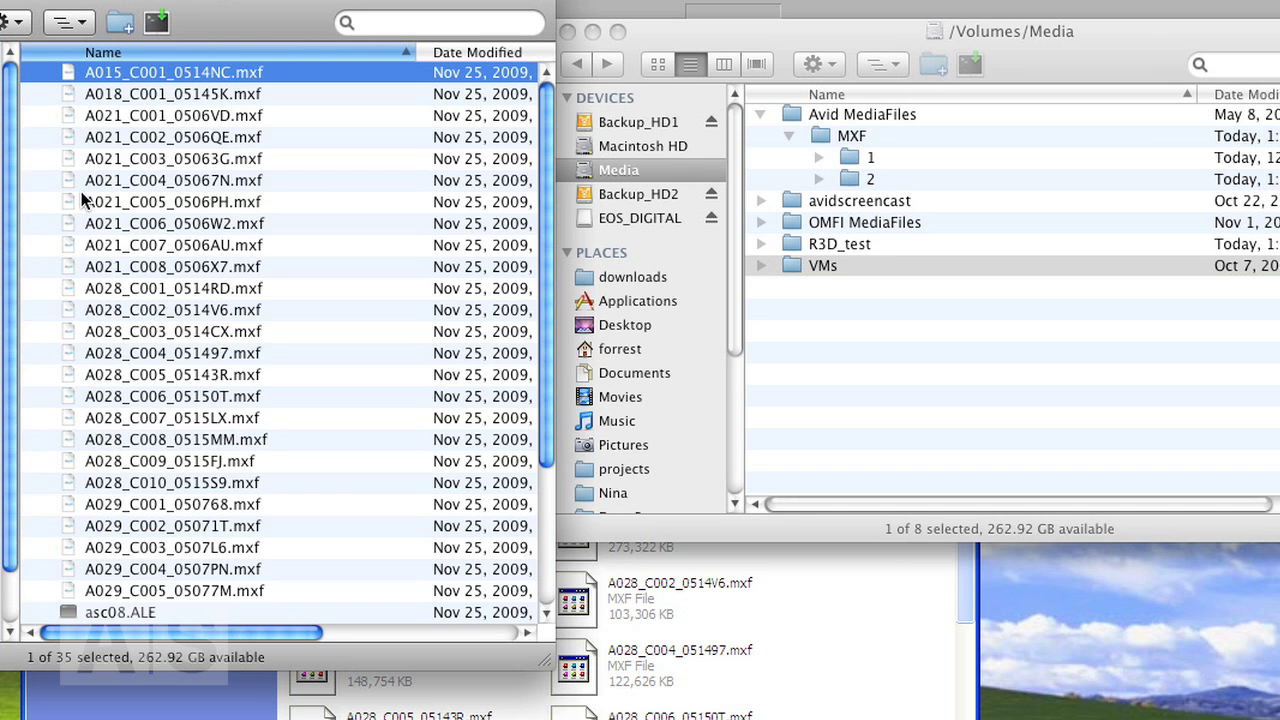
left_click(163, 592, "shift")
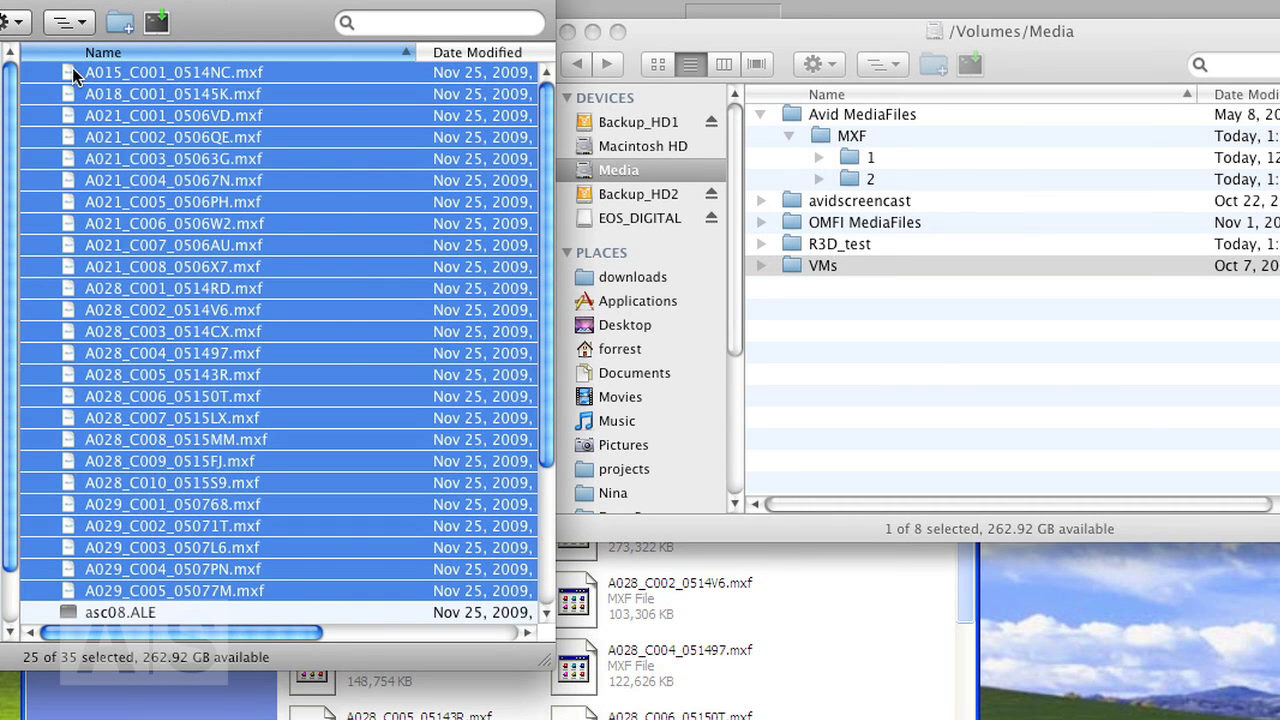
left_click_drag(138, 77, 858, 183)
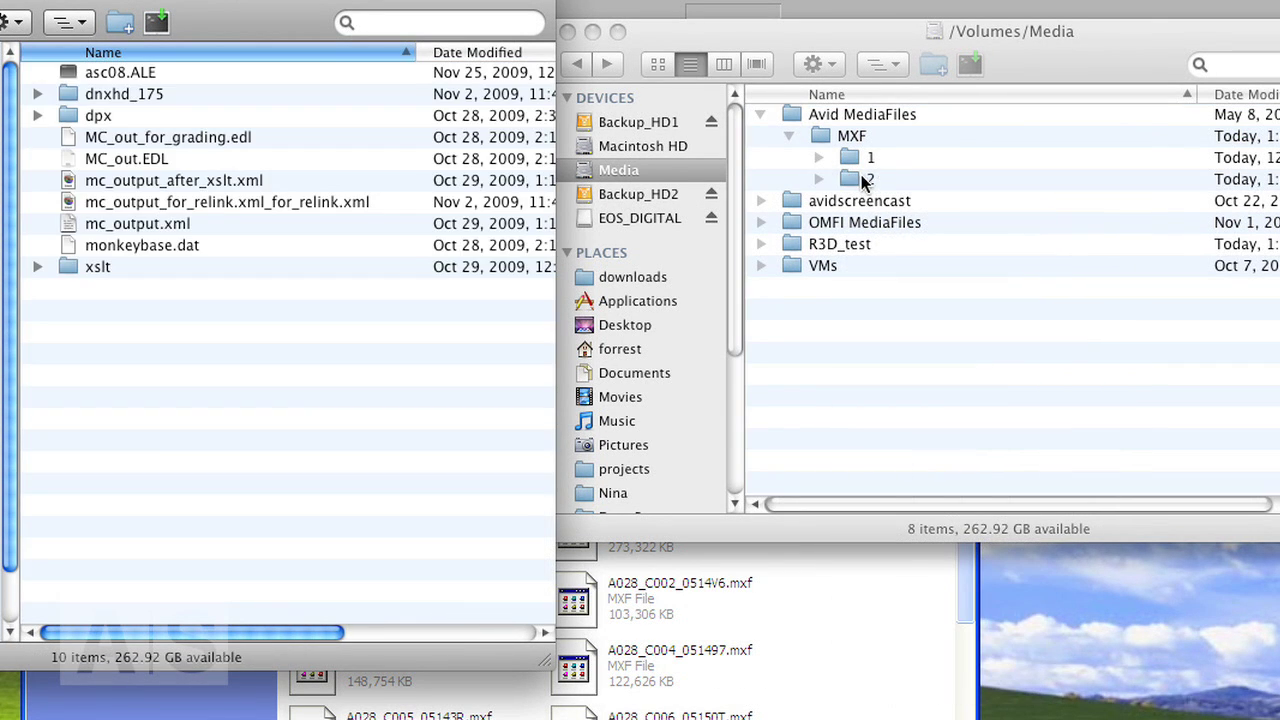
left_click(819, 179)
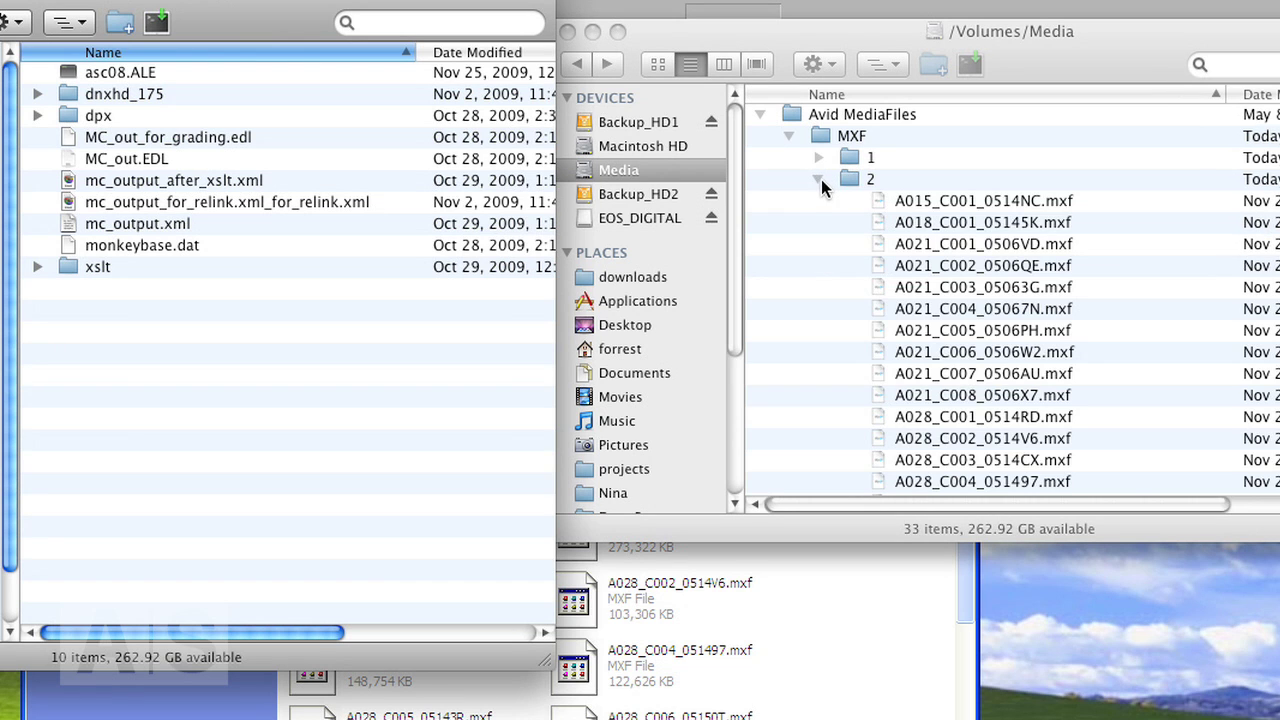
left_click(819, 179)
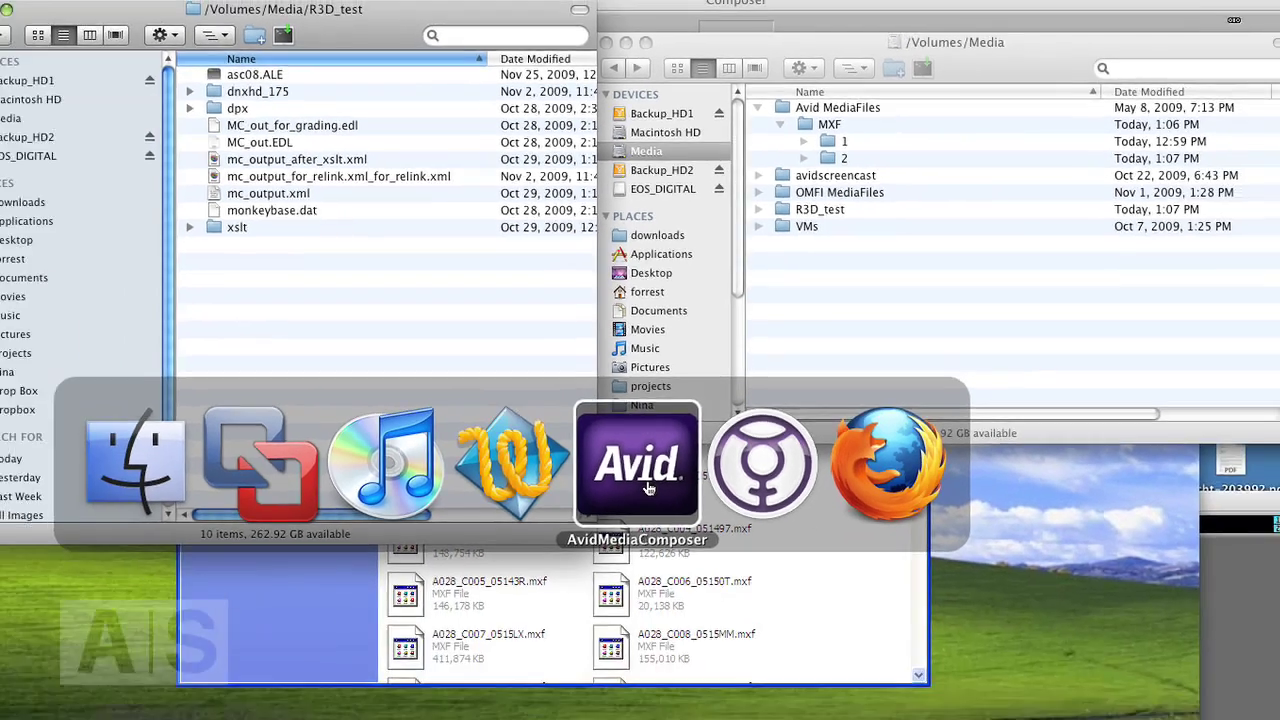
- Import asc08.ALE into the asc08 Bin in Media Composer
left_click(648, 488)
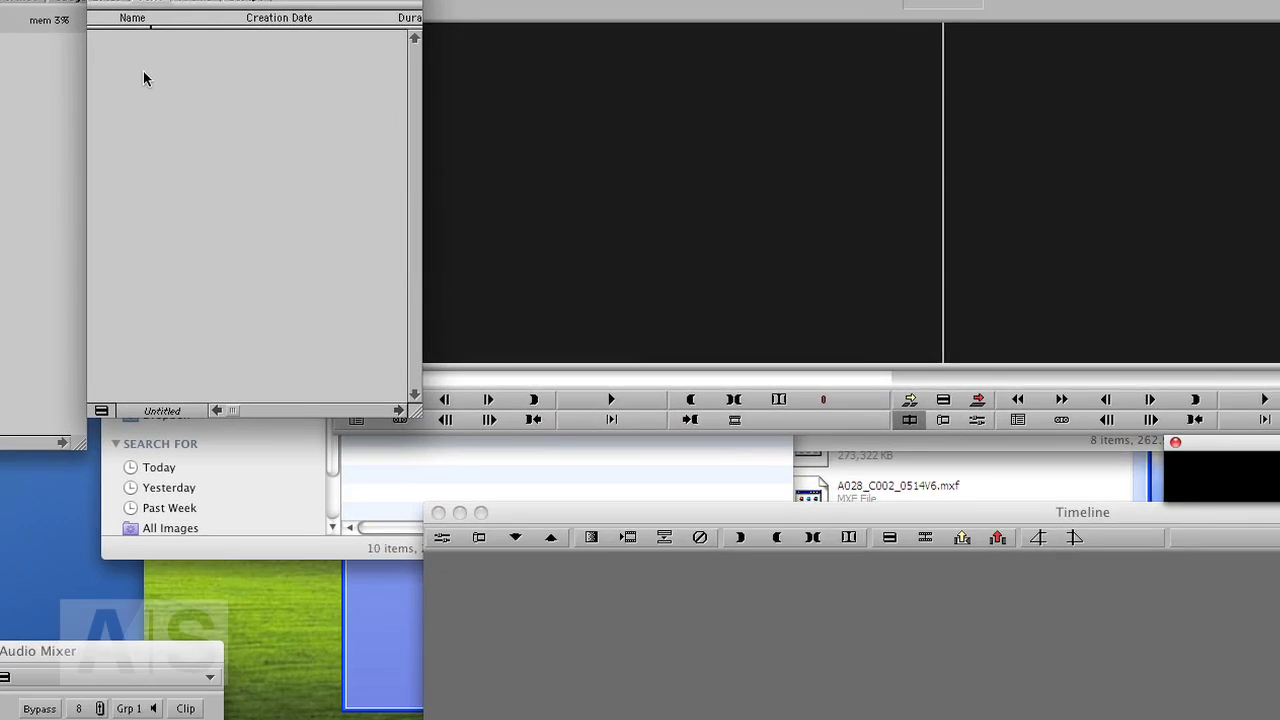
right_click(207, 92)
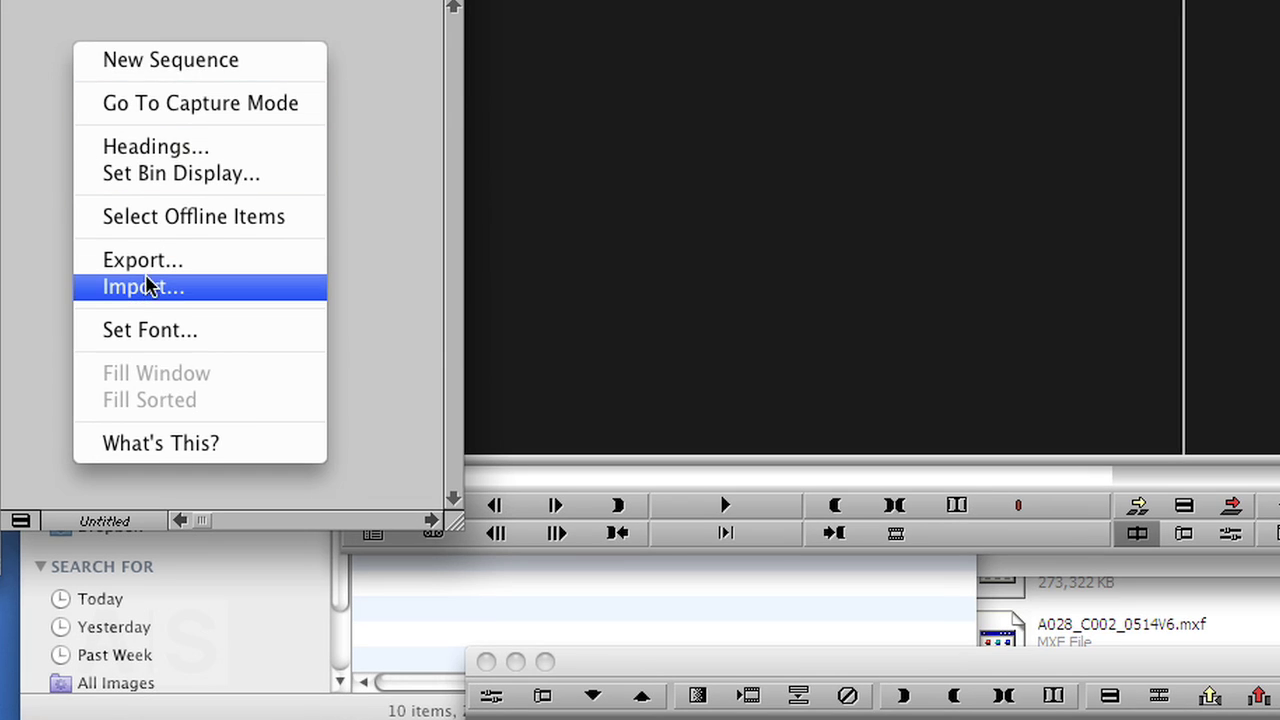
left_click(150, 288)
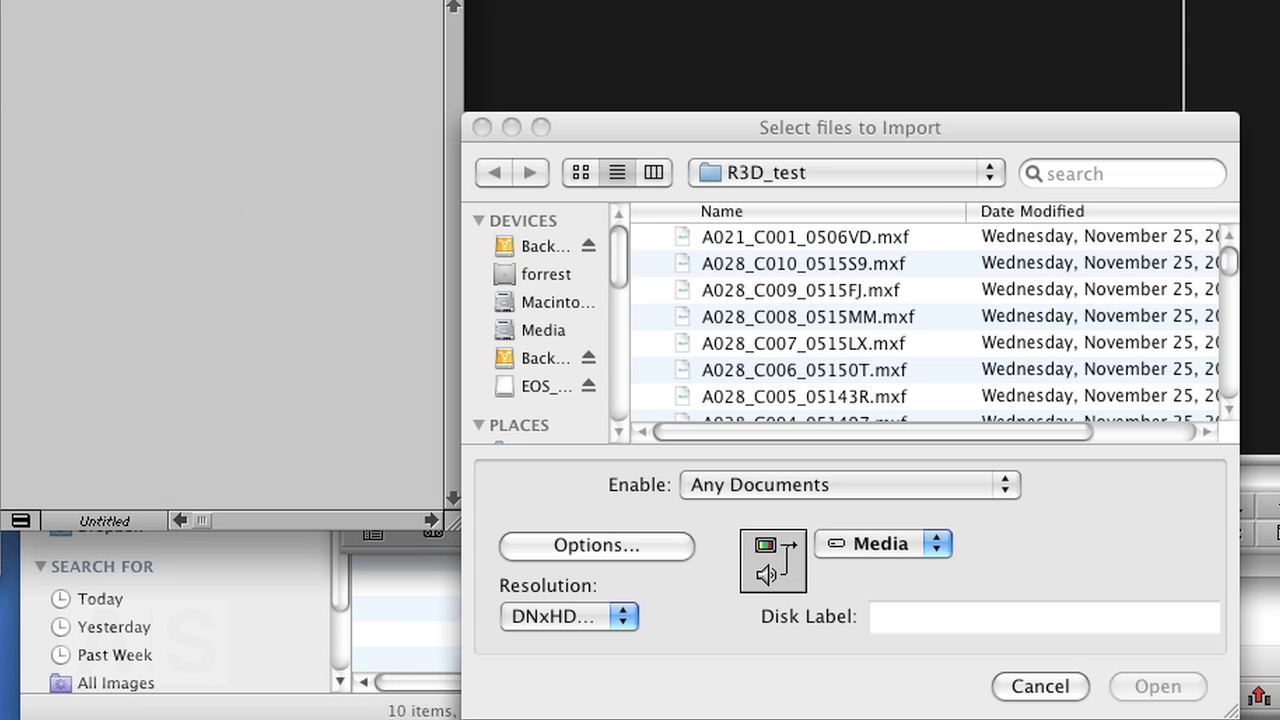
scroll(777, 355, "down", 5)
left_click(777, 355)
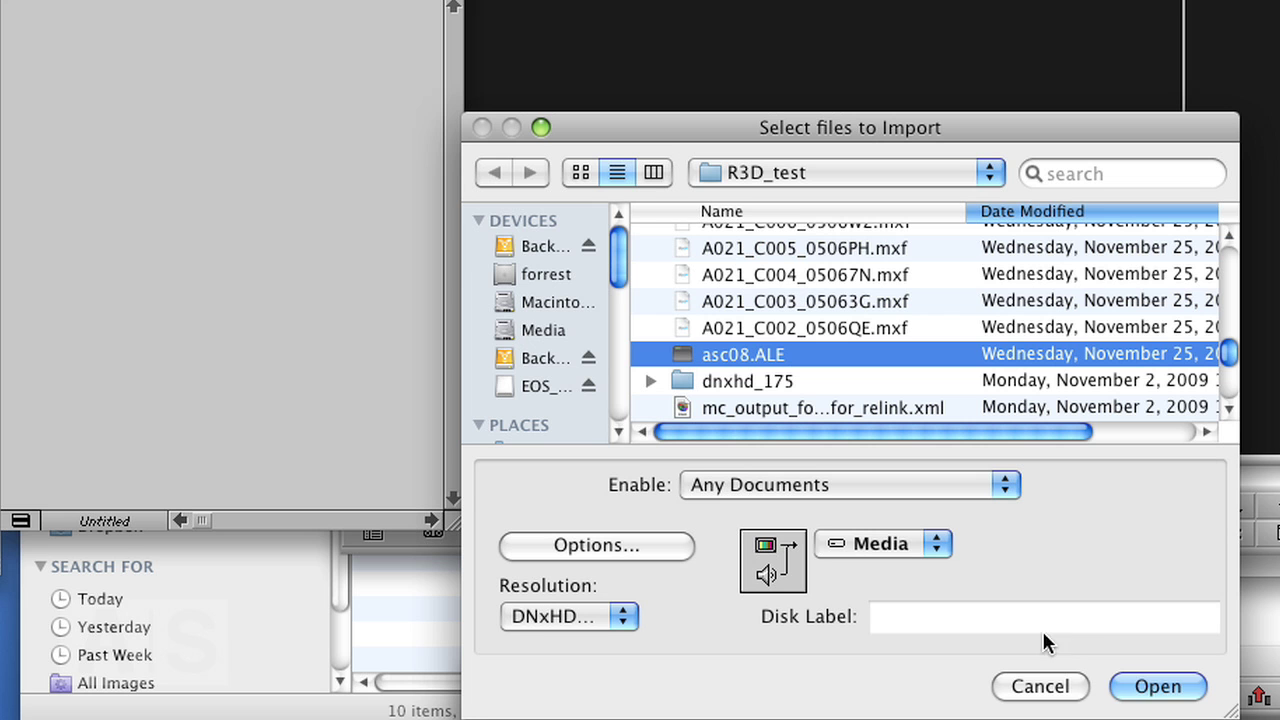
left_click(1154, 686)
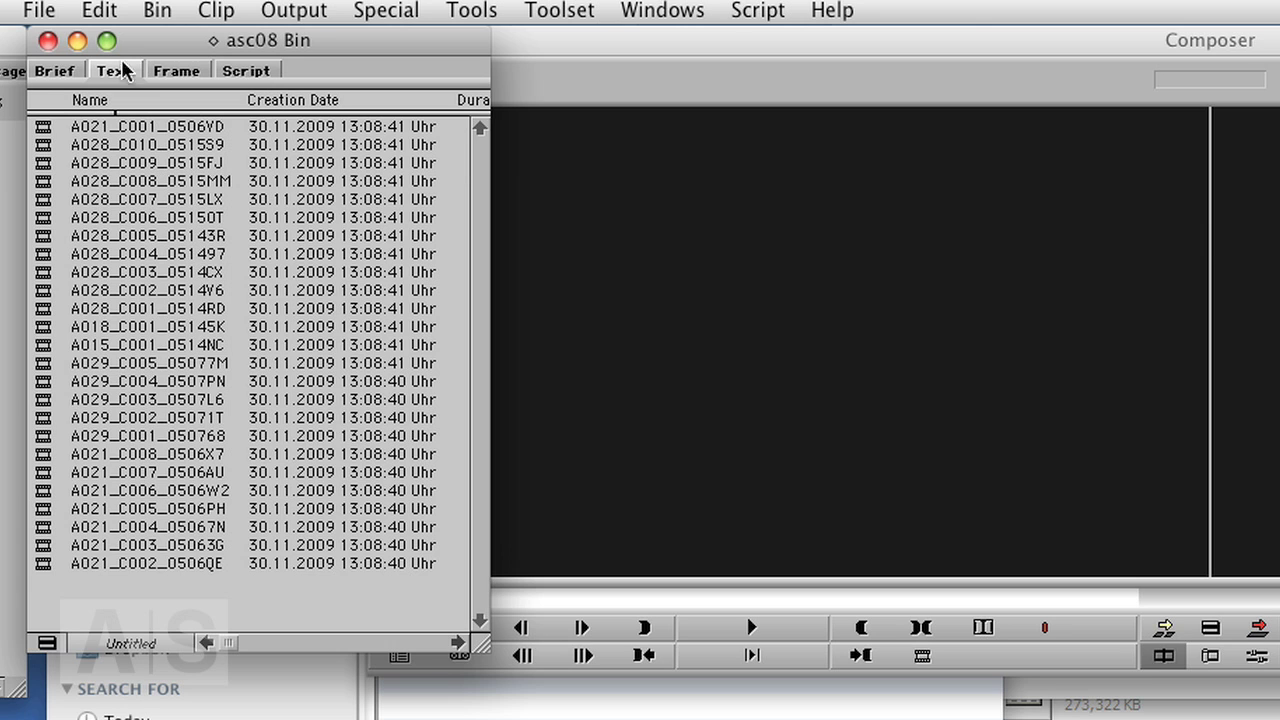
- Load clip A021_C001_0506VD, which shows media offline, then select all bin clips
left_click(40, 128)
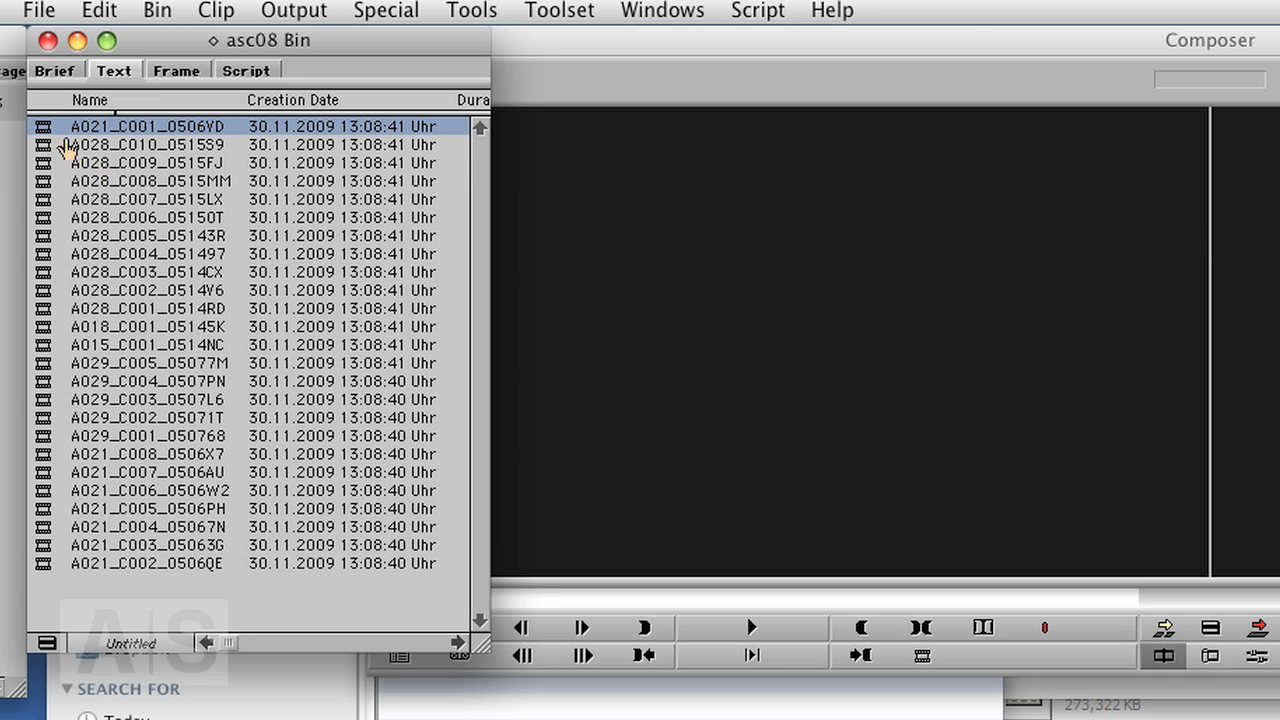
double_click(38, 127)
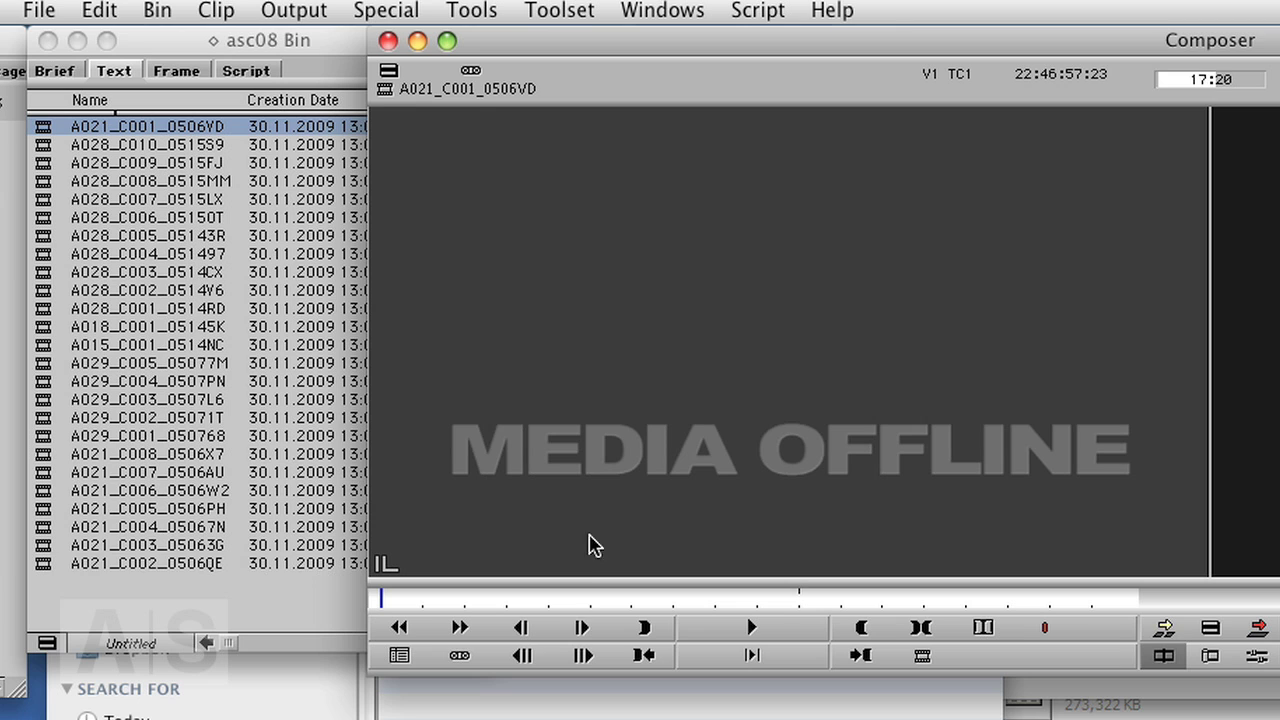
left_click(146, 42)
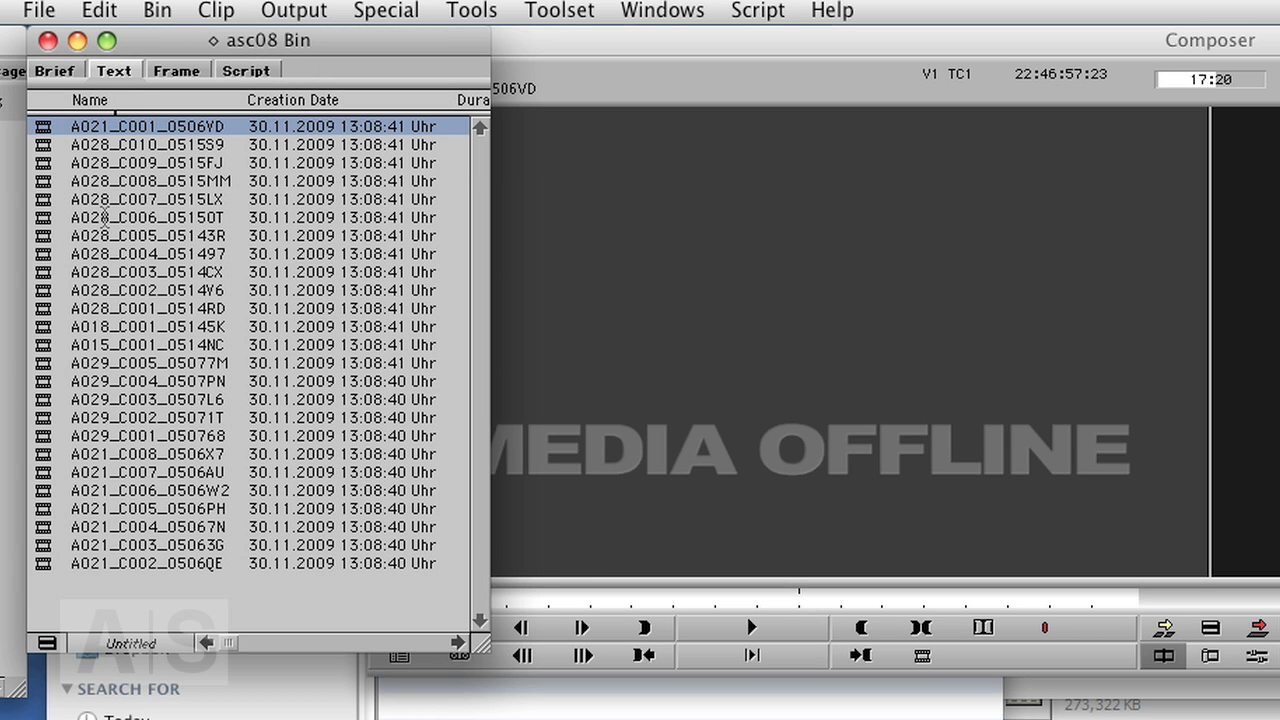
key("ctrl+a")
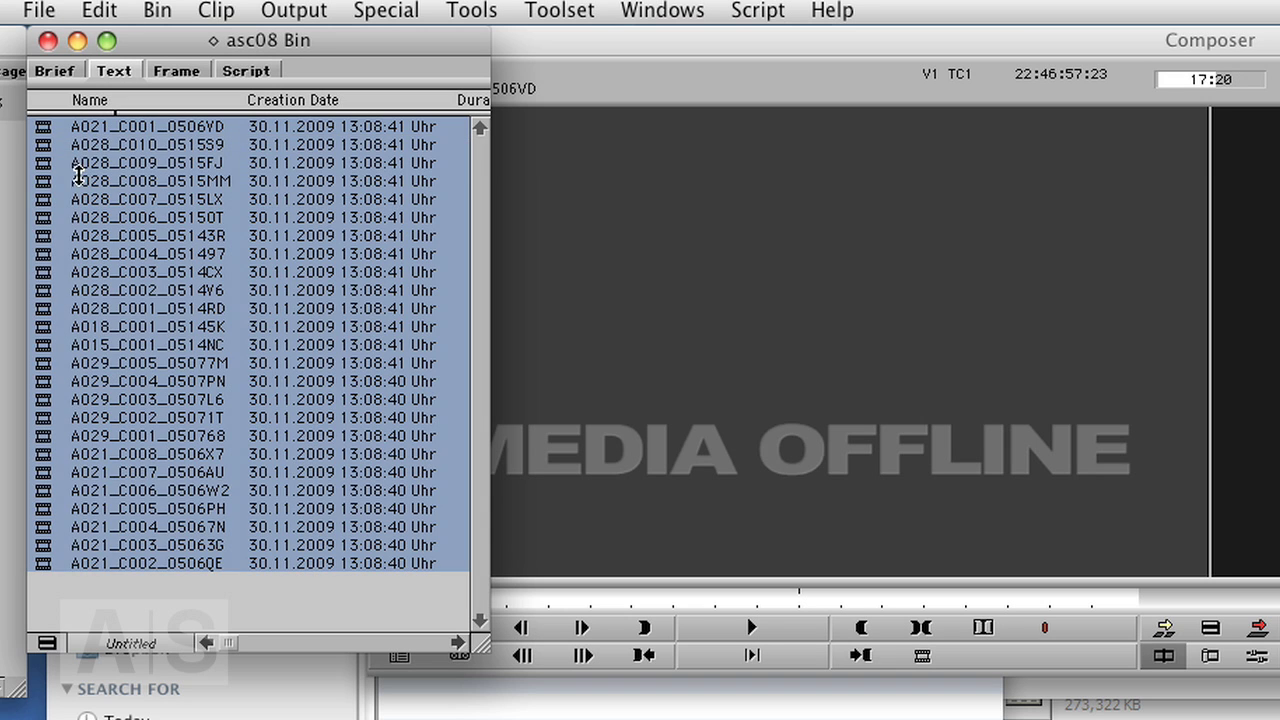
left_click(216, 10)
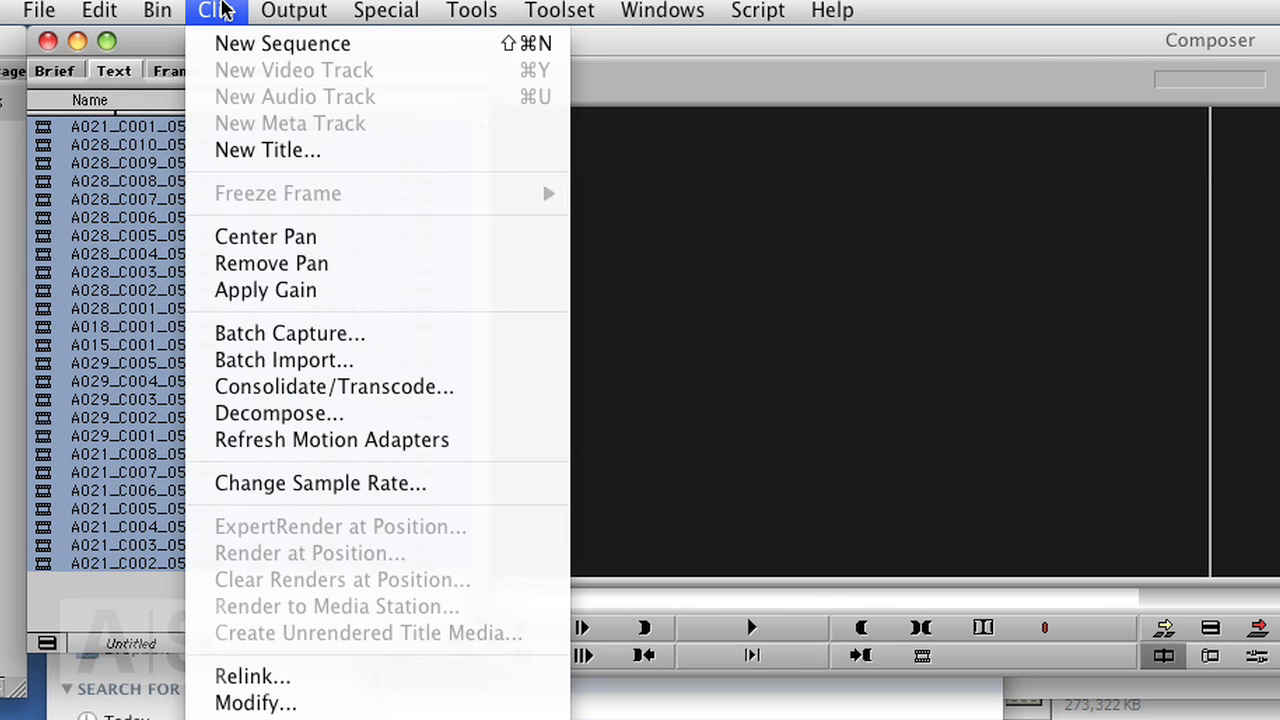
- Set Relink for the selected clips to use media on the Media drive
left_click(265, 678)
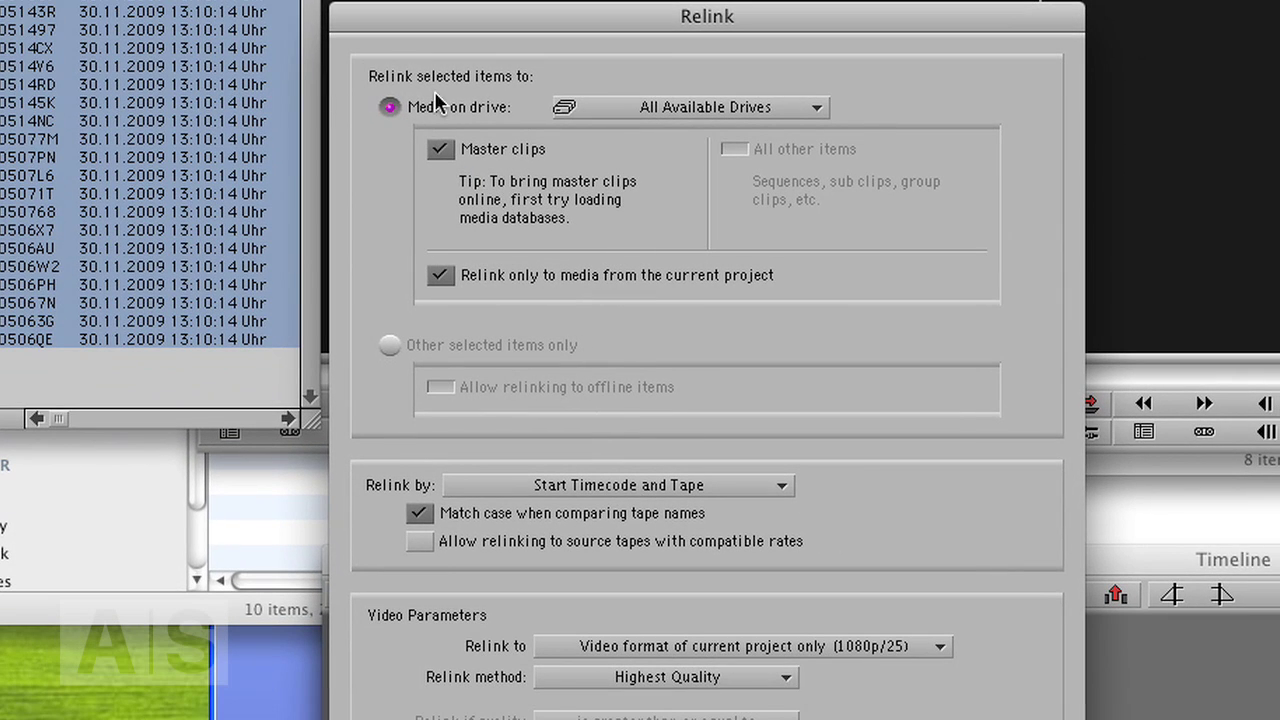
left_click(710, 108)
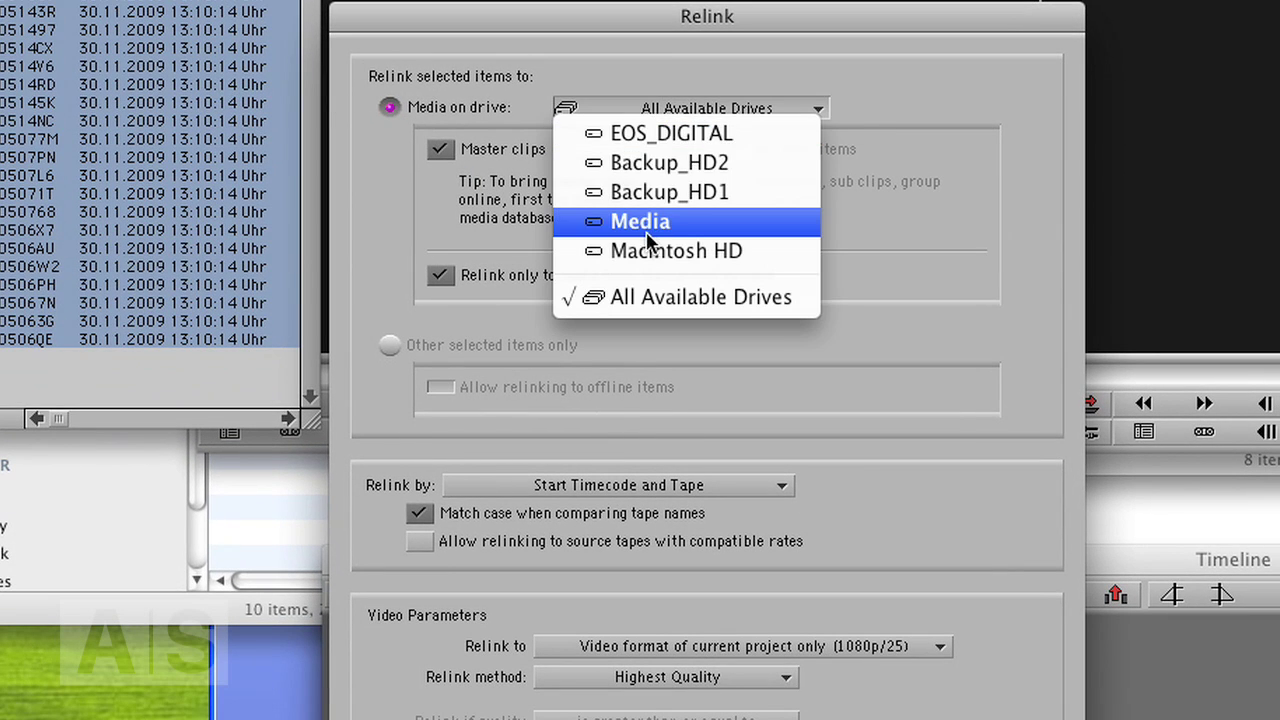
left_click(677, 222)
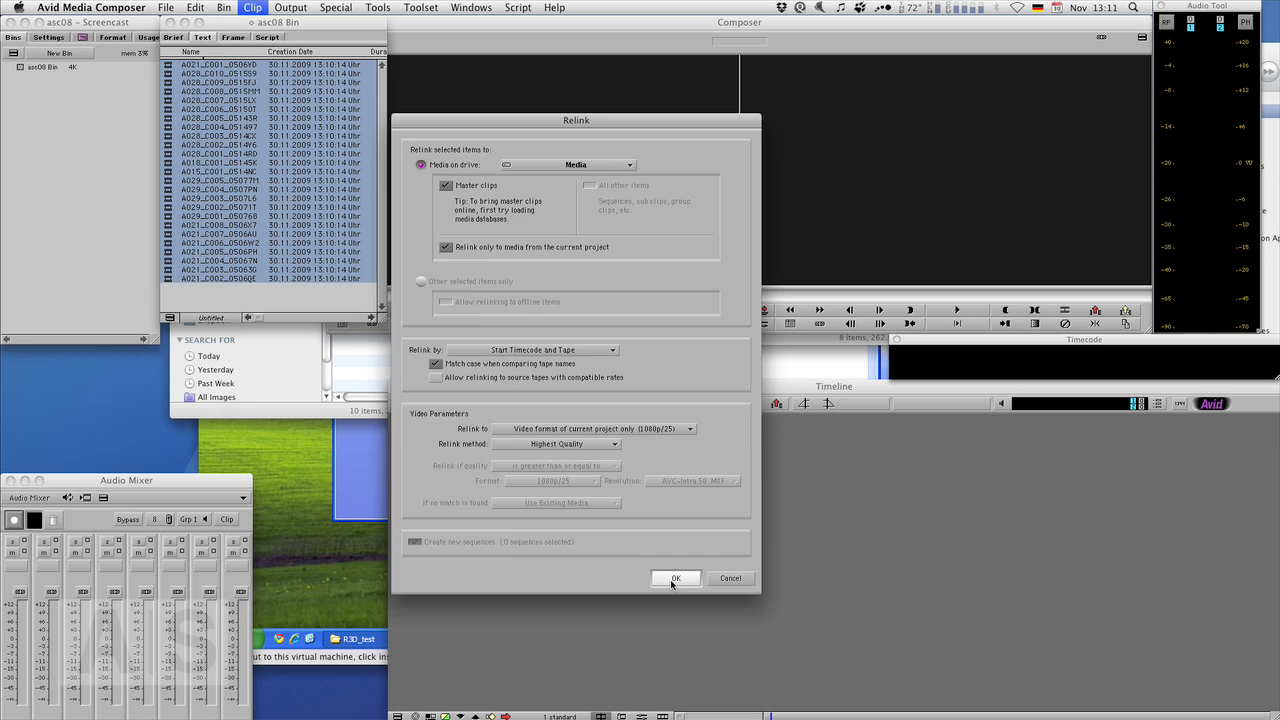
- Confirm the relink, then scrub clips A021_C001_0506VD and A018_C001_05145K to check picture
left_click(668, 581)
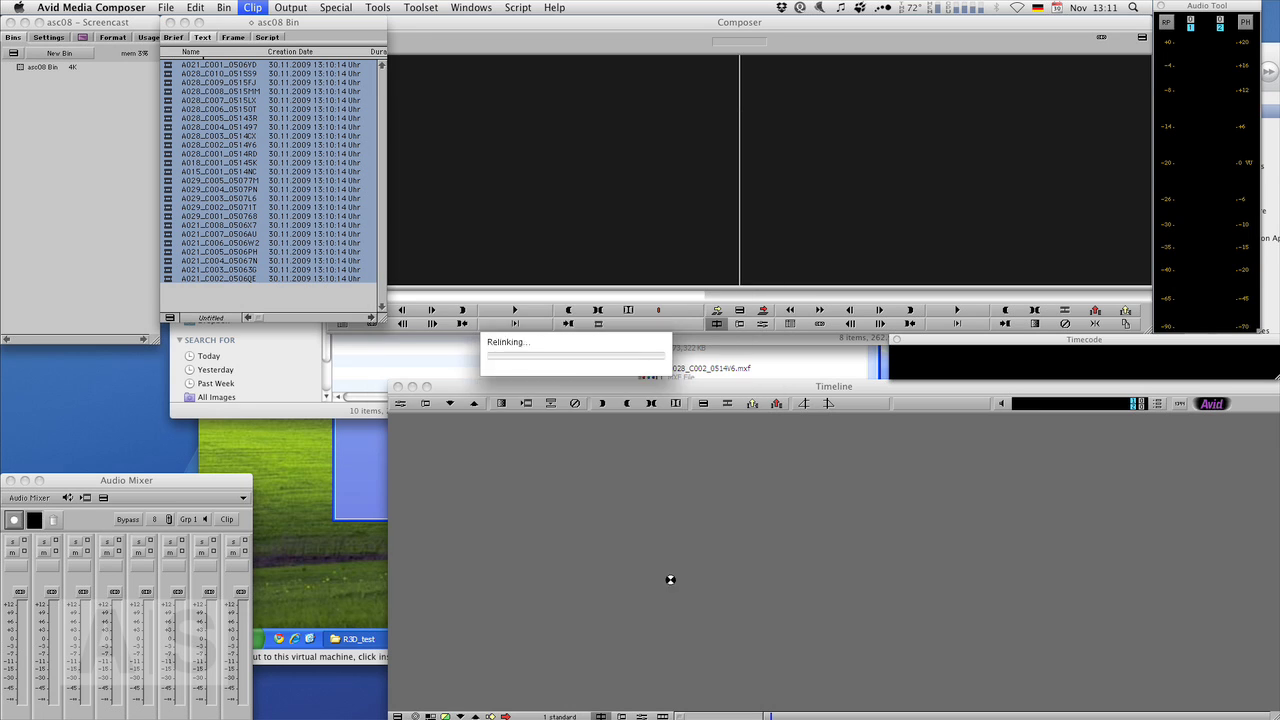
double_click(167, 66)
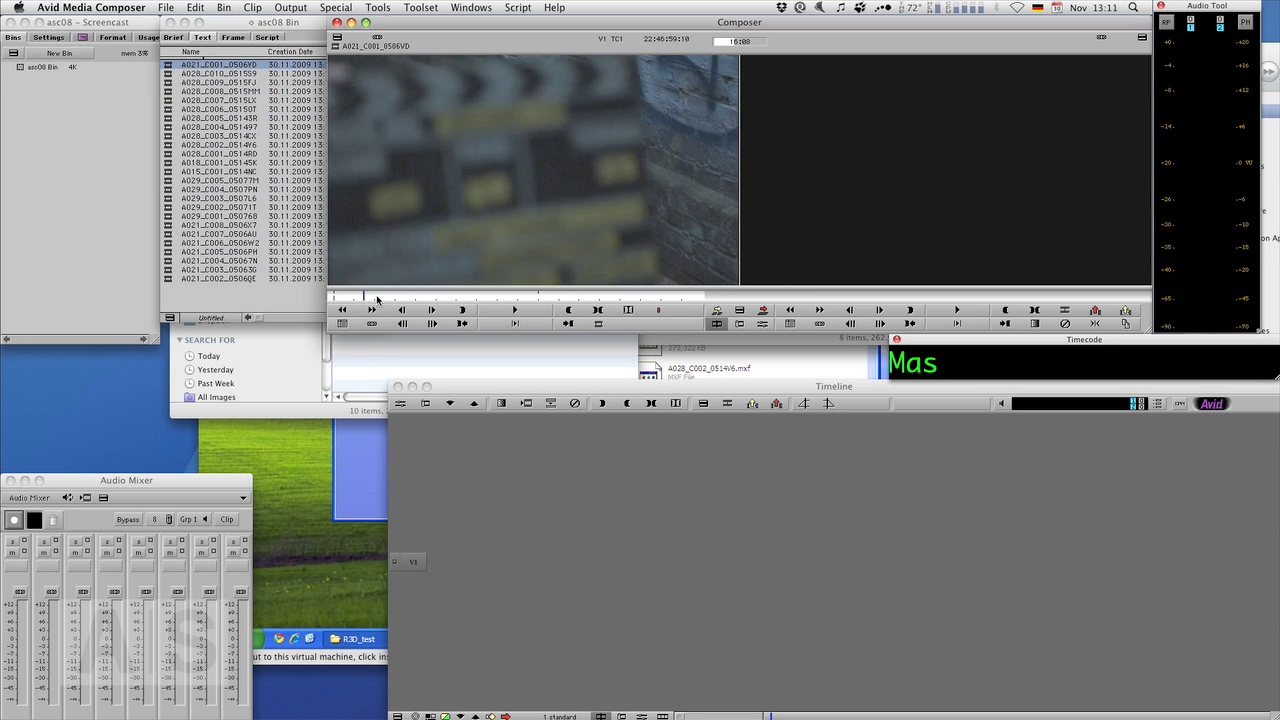
left_click_drag(377, 299, 550, 298)
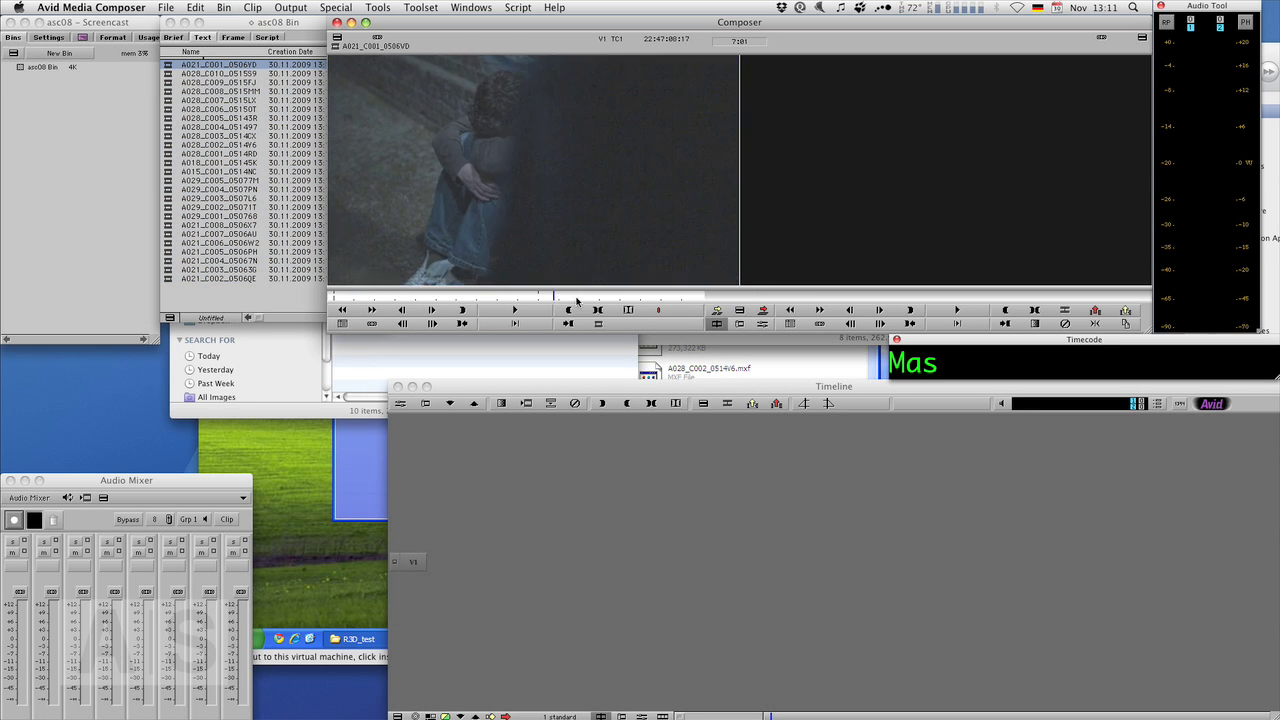
double_click(168, 163)
left_click_drag(423, 297, 532, 297)
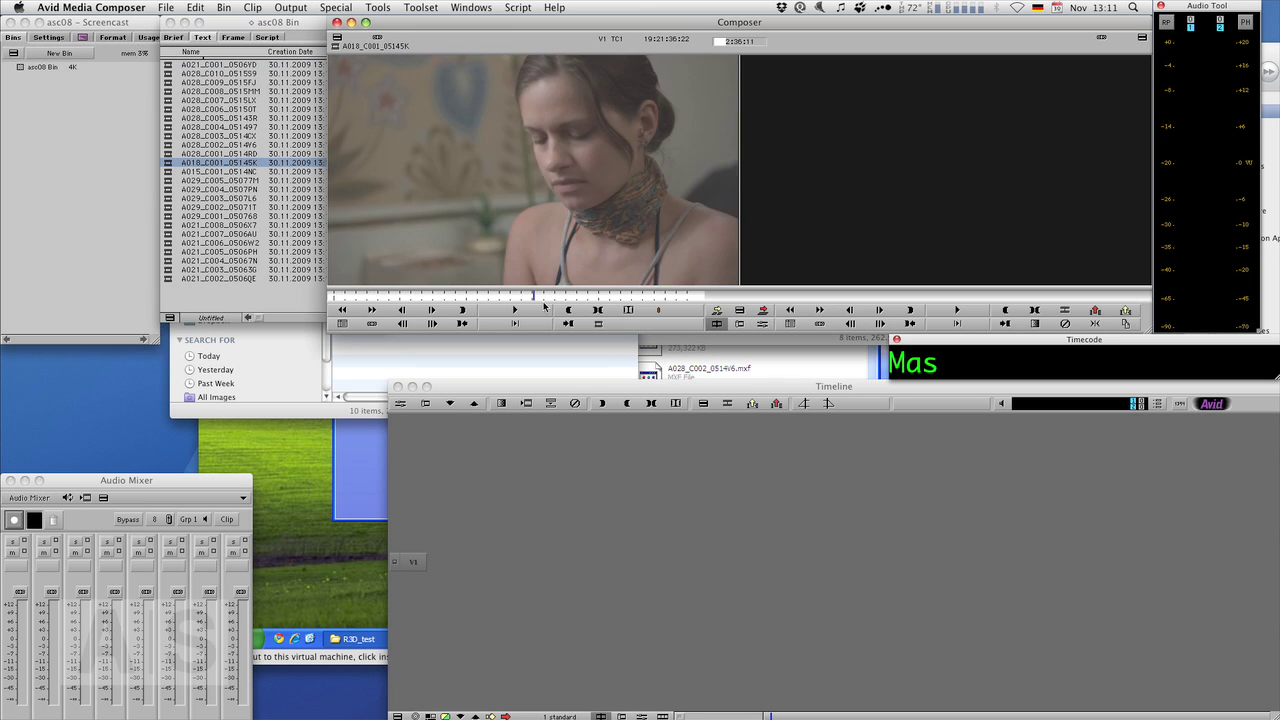
key("j")
key("j")
key("j")
key("k")
- Scrub clip A029_C003_0507L6 past the clapperboard to confirm it plays real footage
double_click(170, 200)
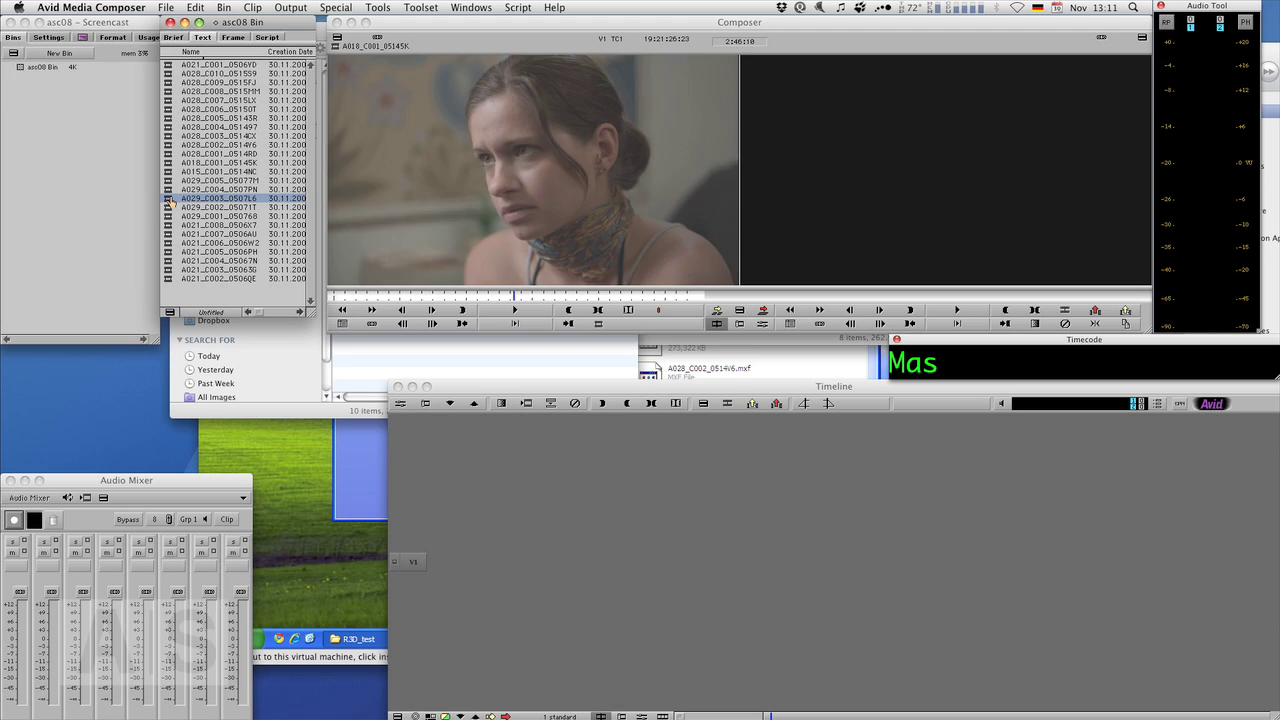
left_click_drag(423, 296, 441, 298)
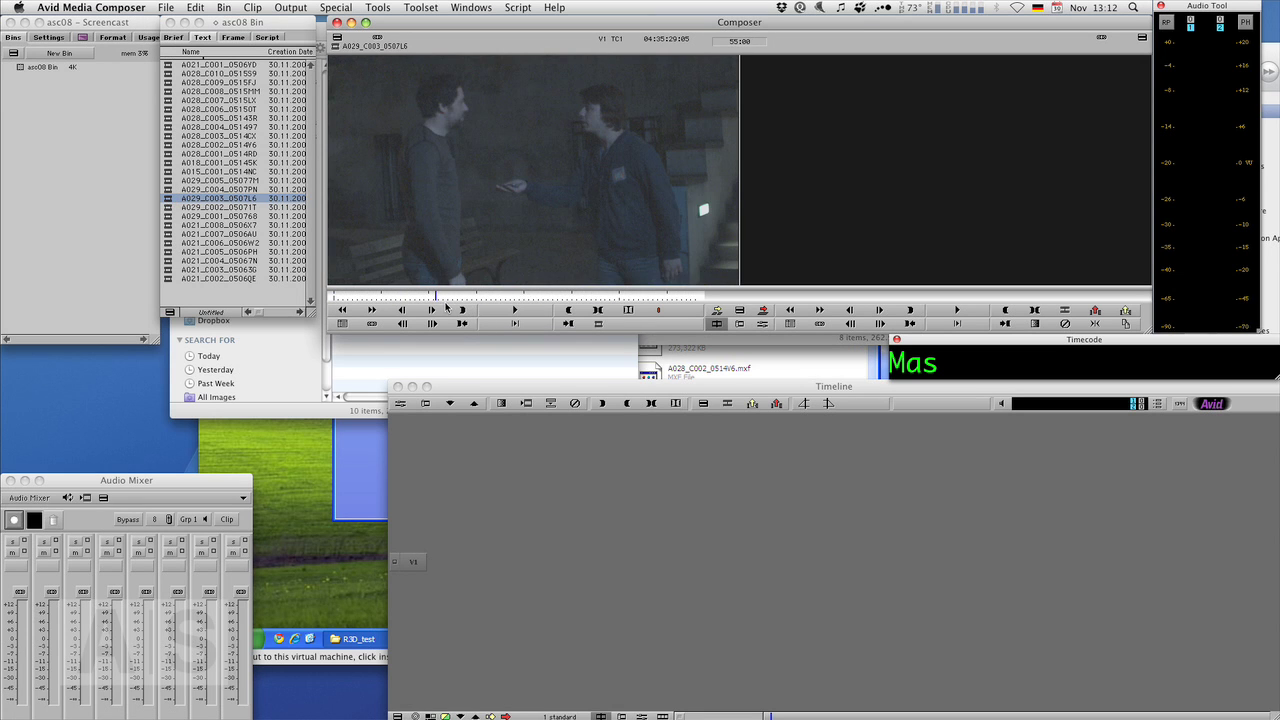
left_click(410, 296)
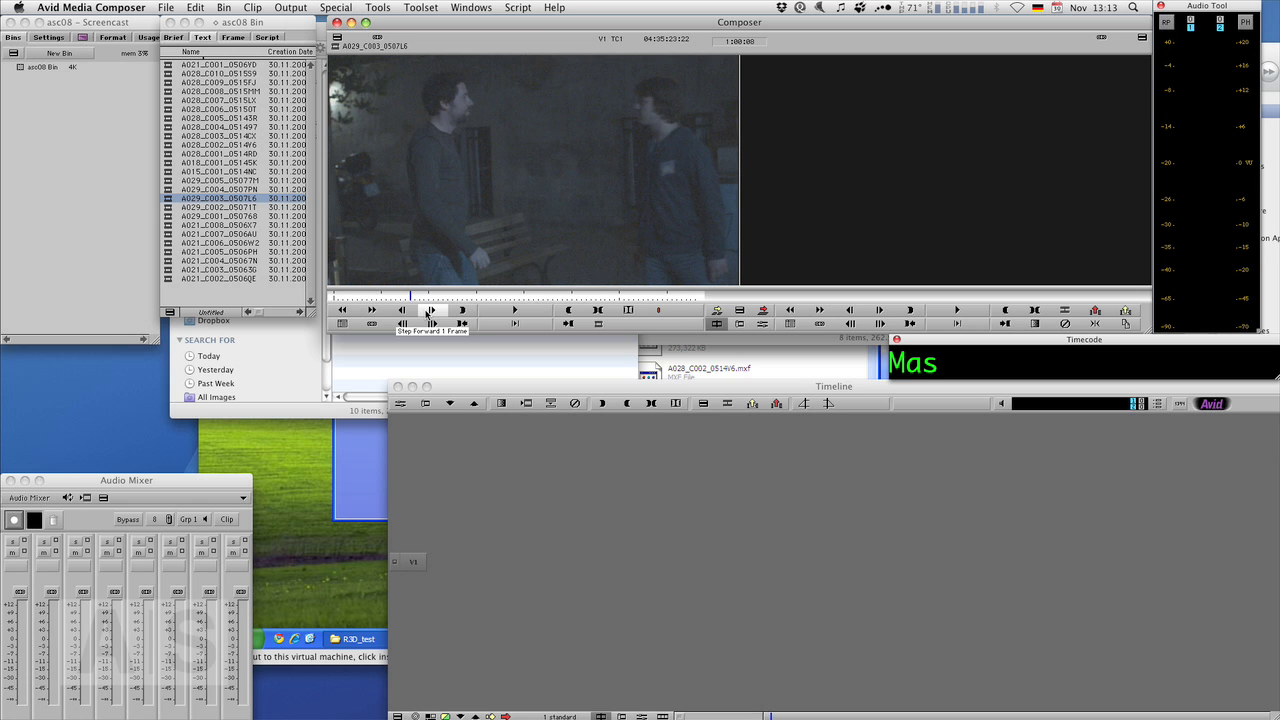
key("super+Tab")
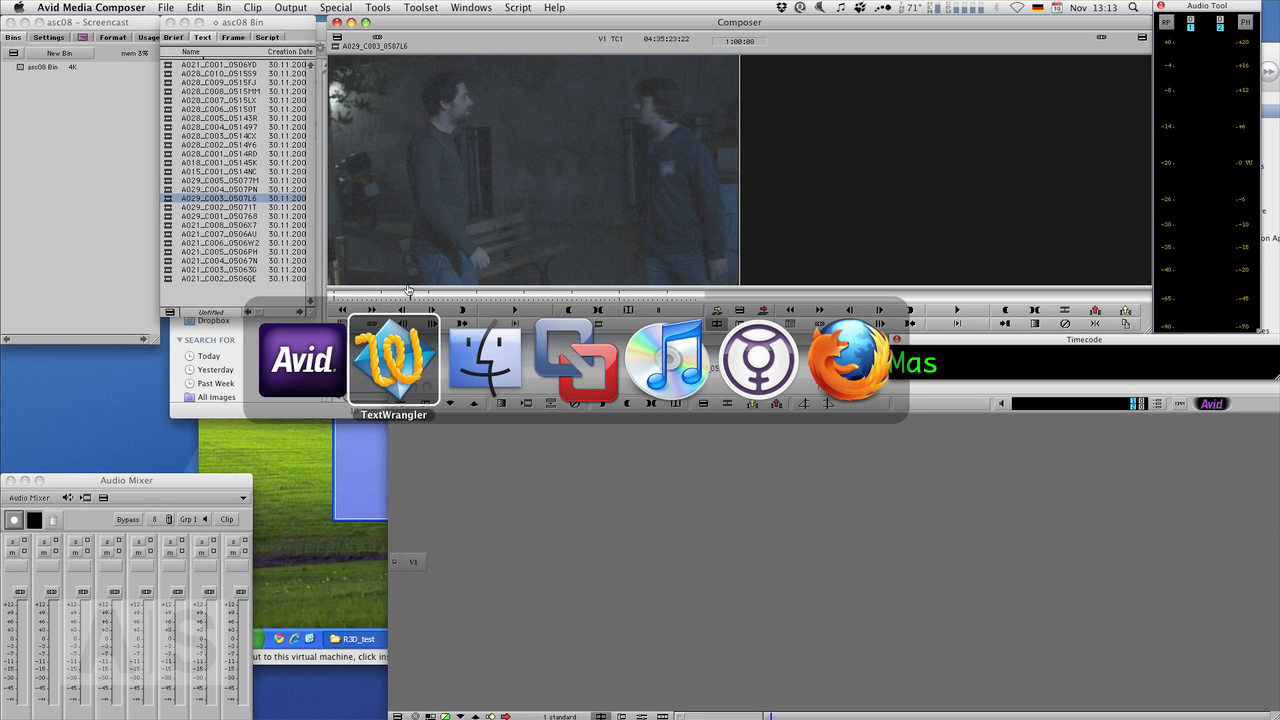
- Browse the avidscreencast.com episode list in Firefox, then open its Twitter page
left_click(848, 360)
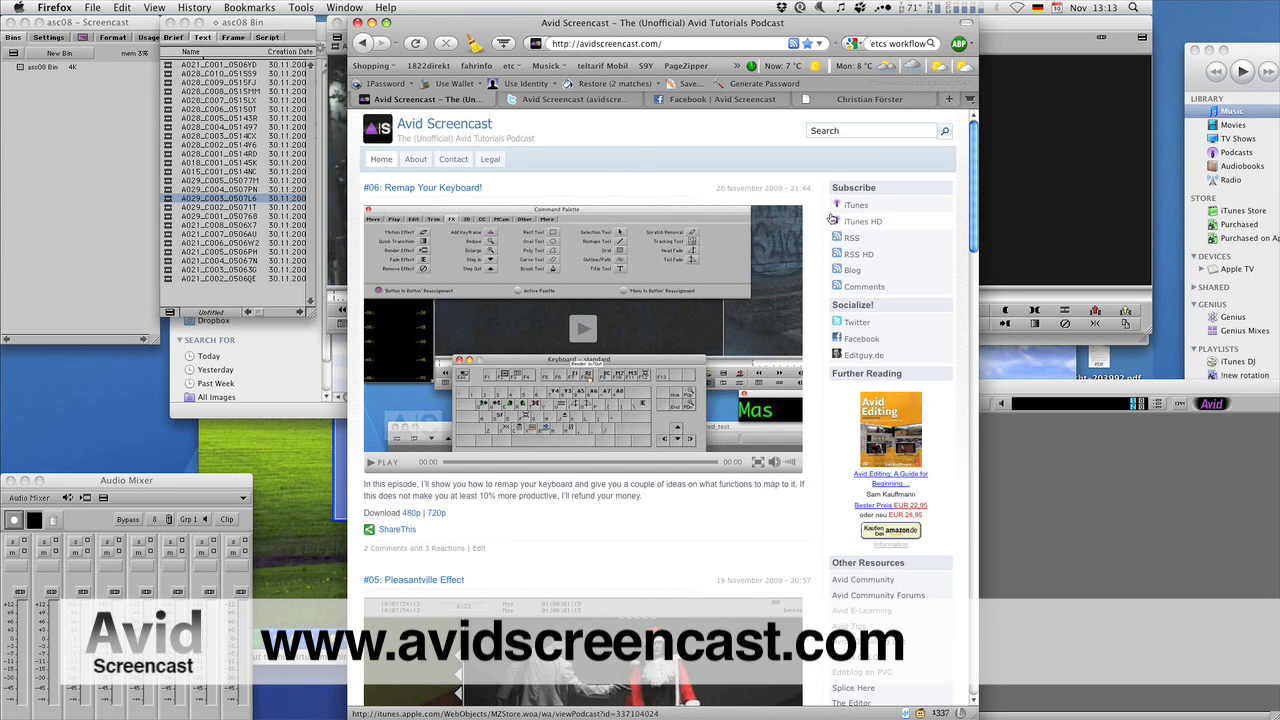
scroll(707, 158, "down", 3)
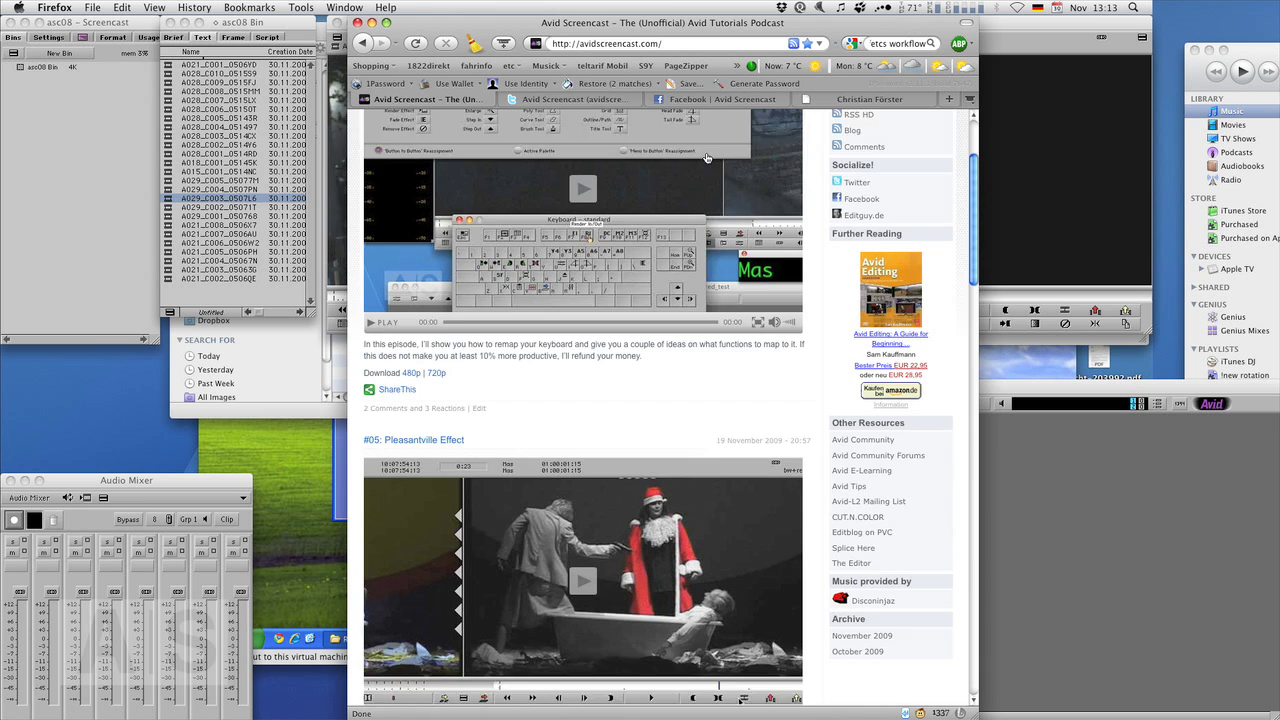
scroll(707, 158, "up", 1)
scroll(711, 169, "down", 5)
scroll(730, 185, "up", 3)
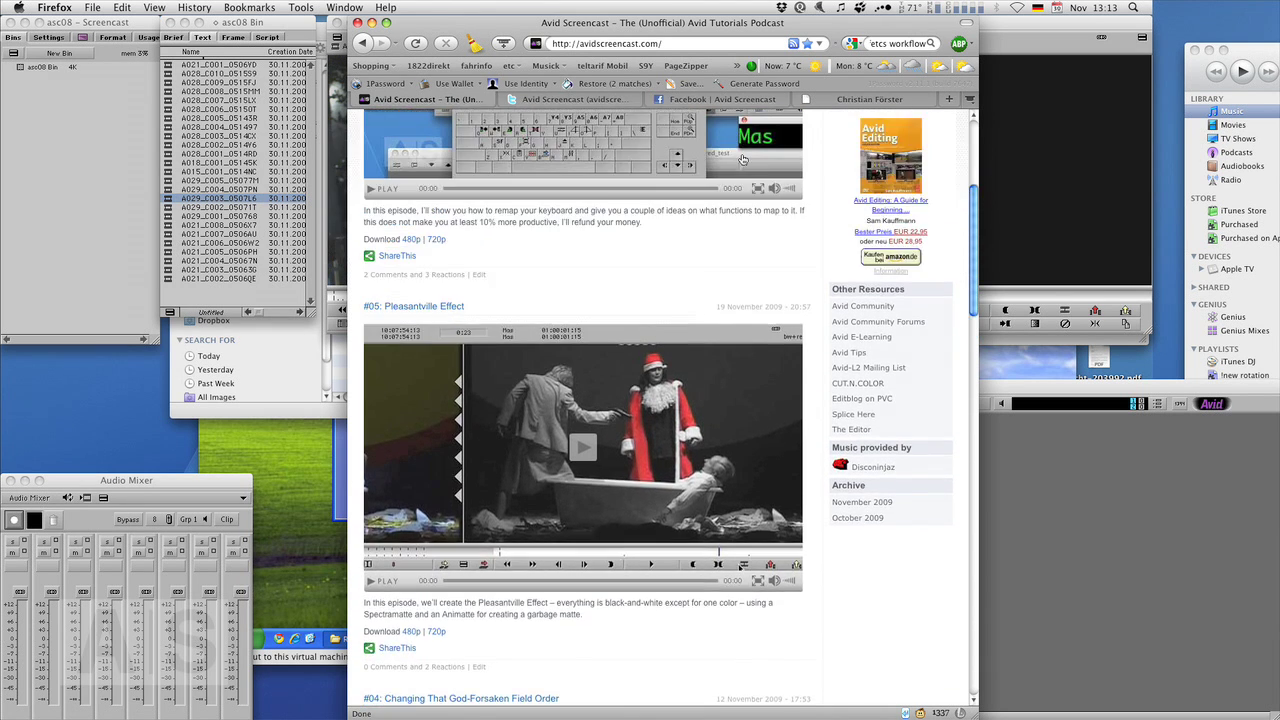
scroll(755, 206, "up", 4)
scroll(679, 308, "up", 2)
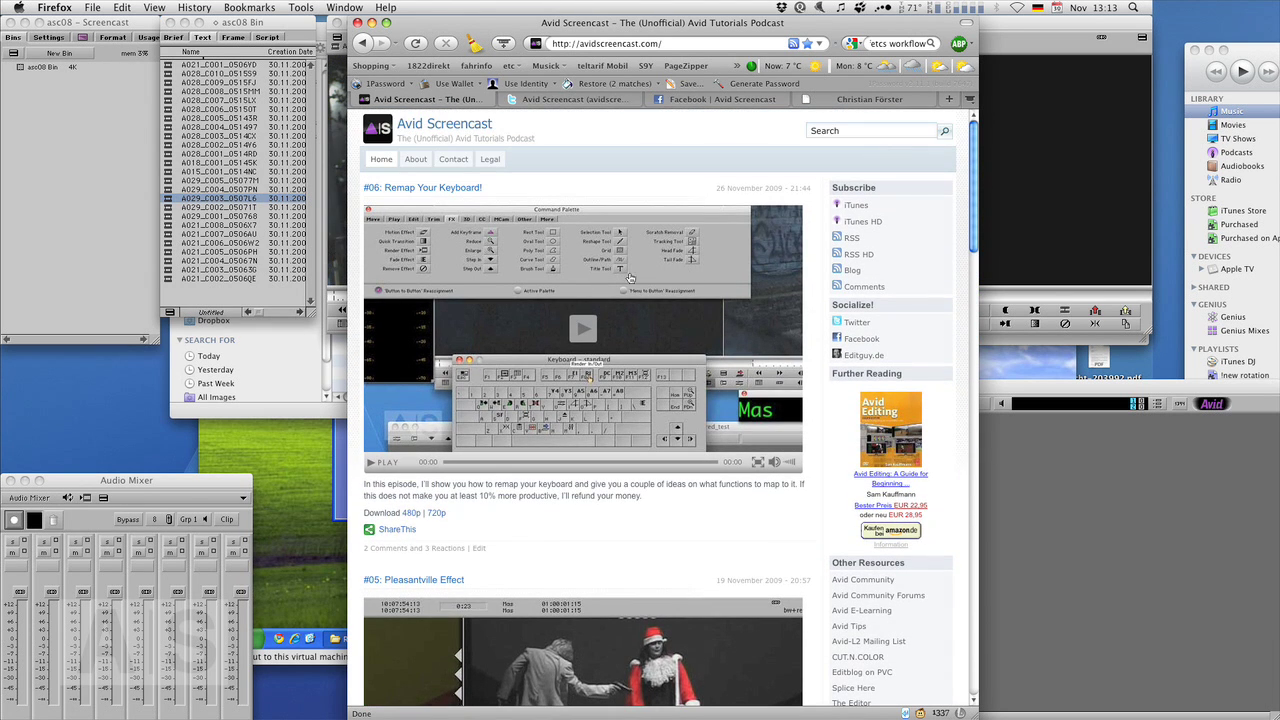
scroll(535, 373, "down", 3)
scroll(540, 372, "down", 7)
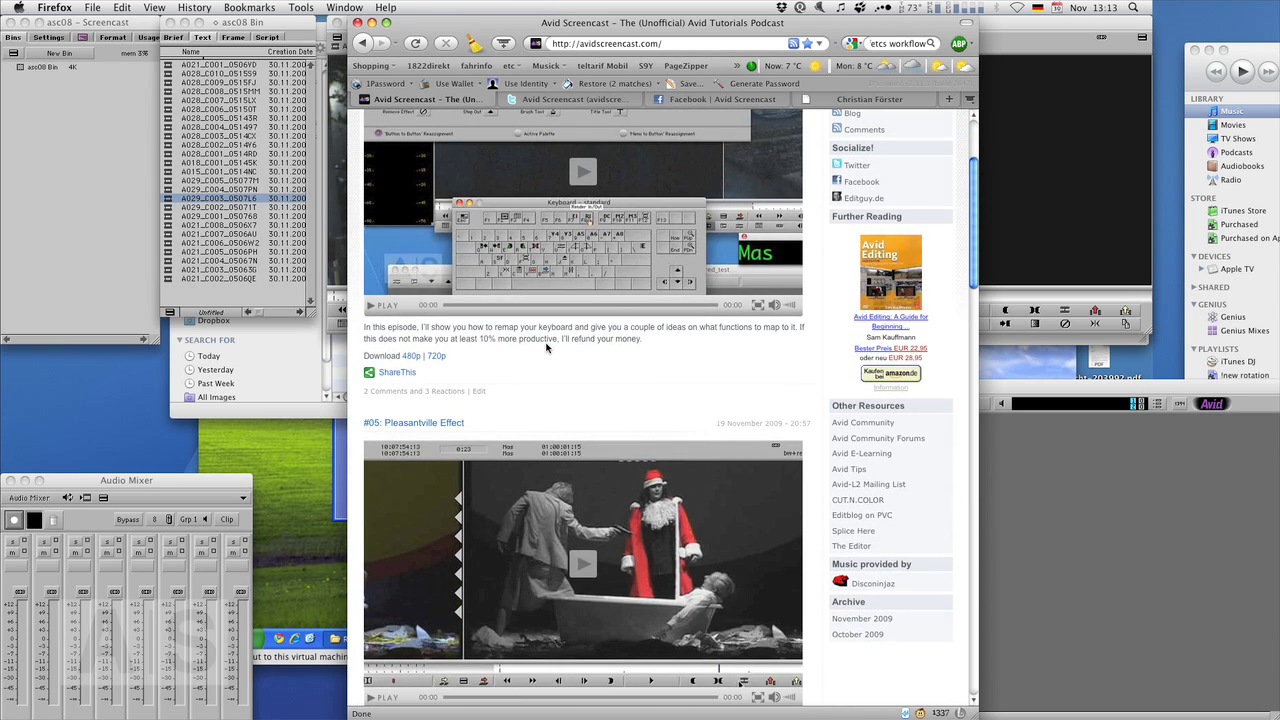
scroll(550, 371, "up", 5)
scroll(558, 370, "up", 1)
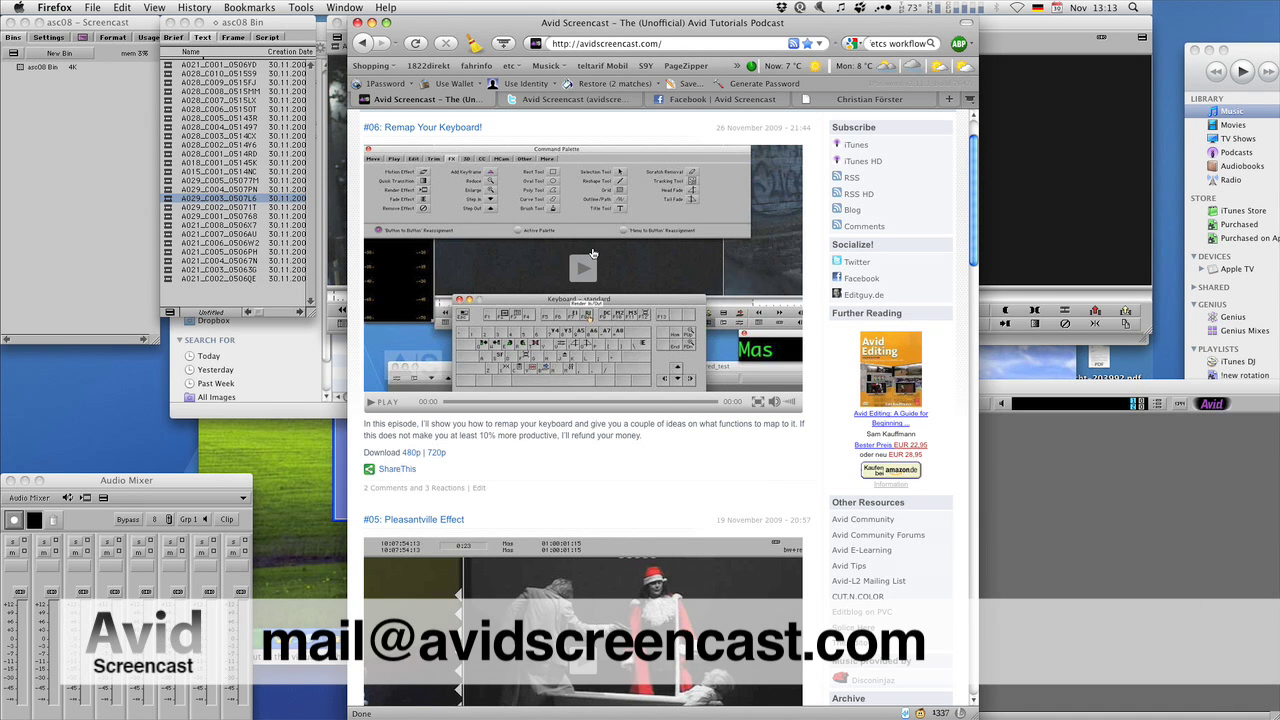
scroll(520, 467, "down", 3)
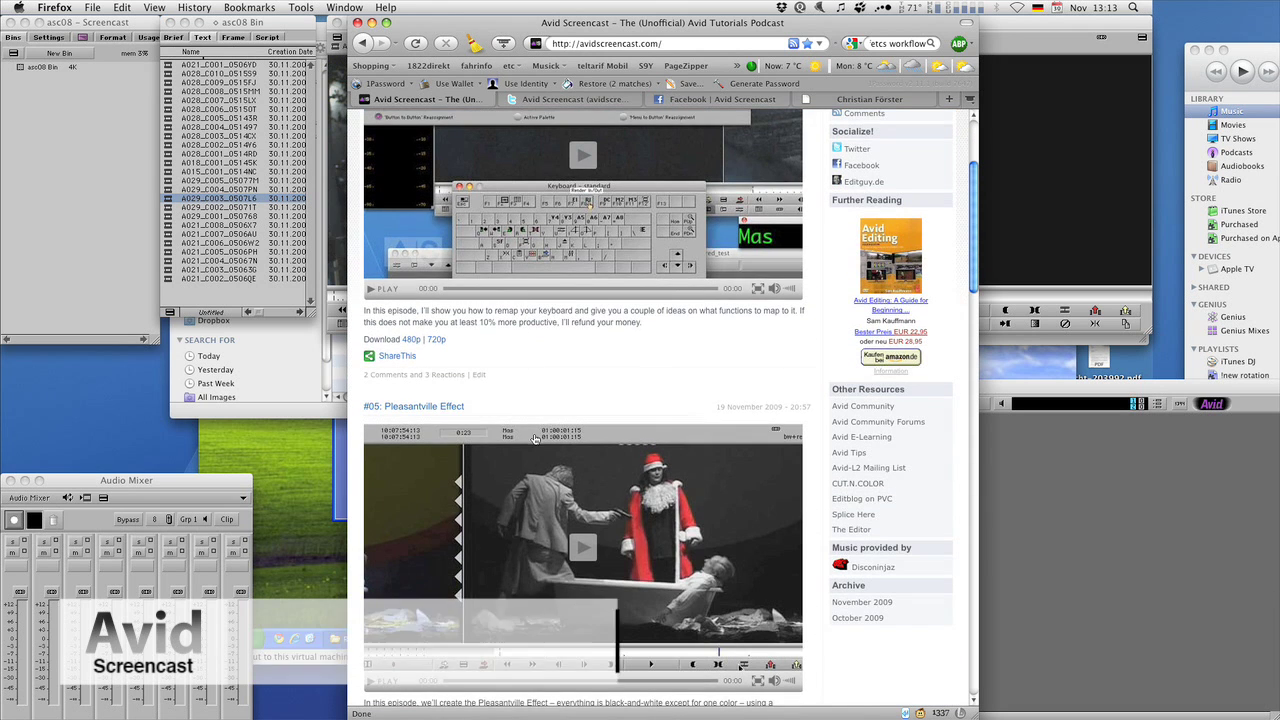
left_click(607, 101)
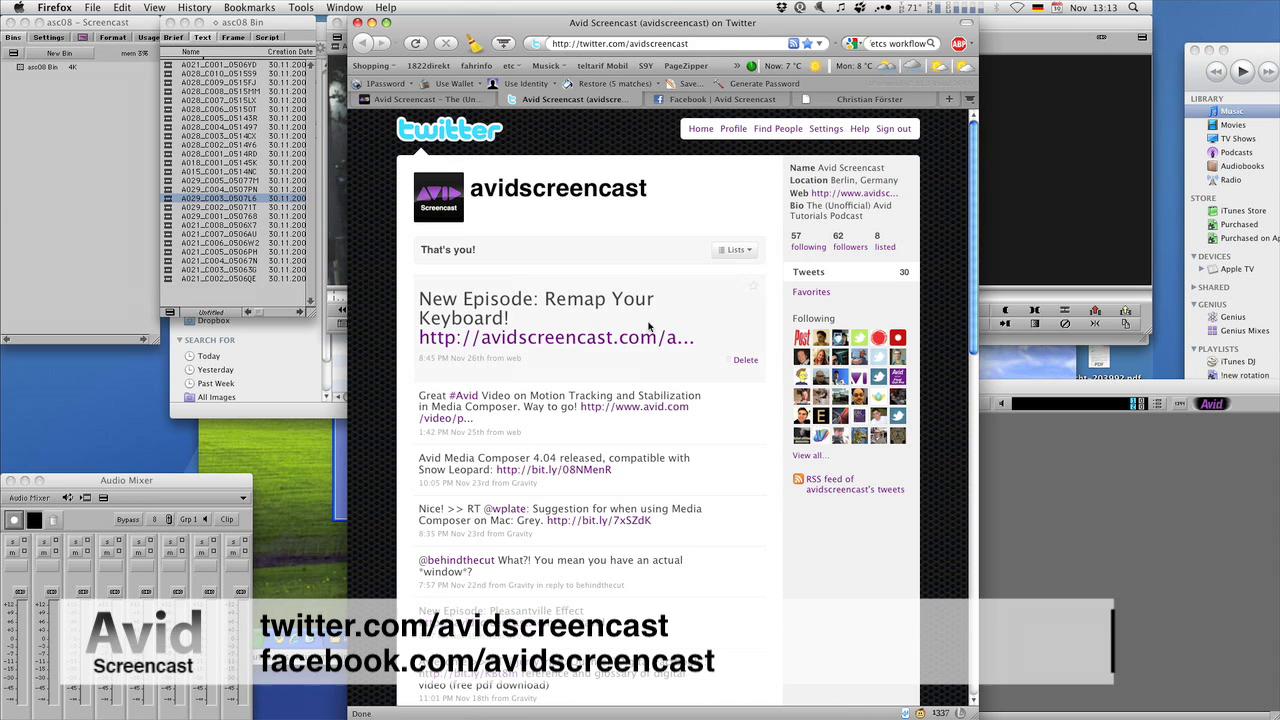
- View the Avid Screencast Facebook page, then scroll through the editguy.de portfolio site
left_click(703, 101)
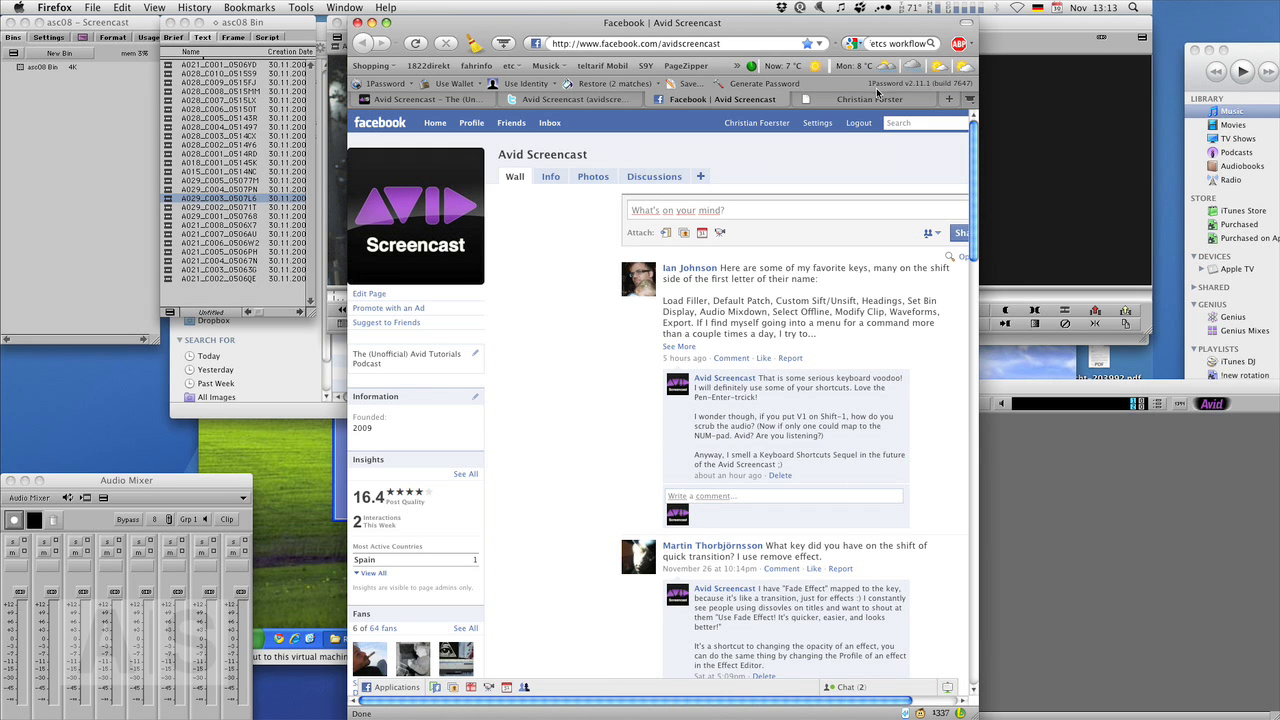
left_click(840, 101)
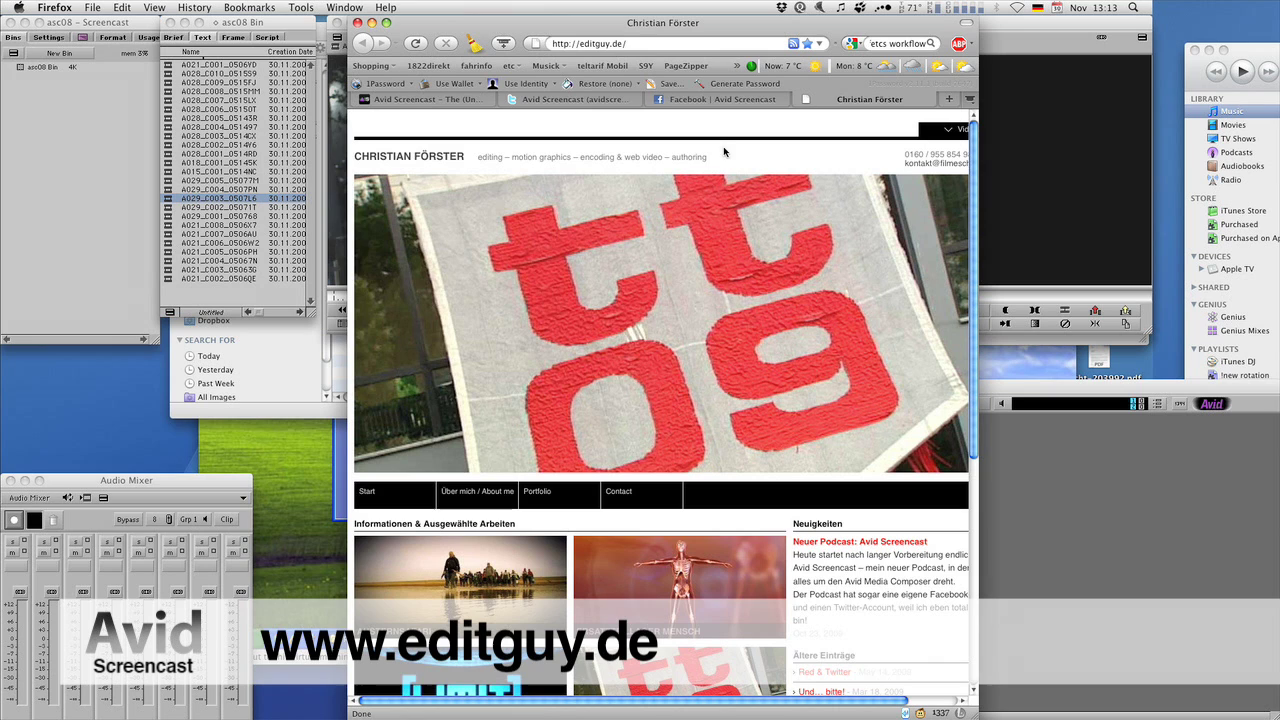
scroll(634, 333, "down", 1)
scroll(640, 300, "down", 6)
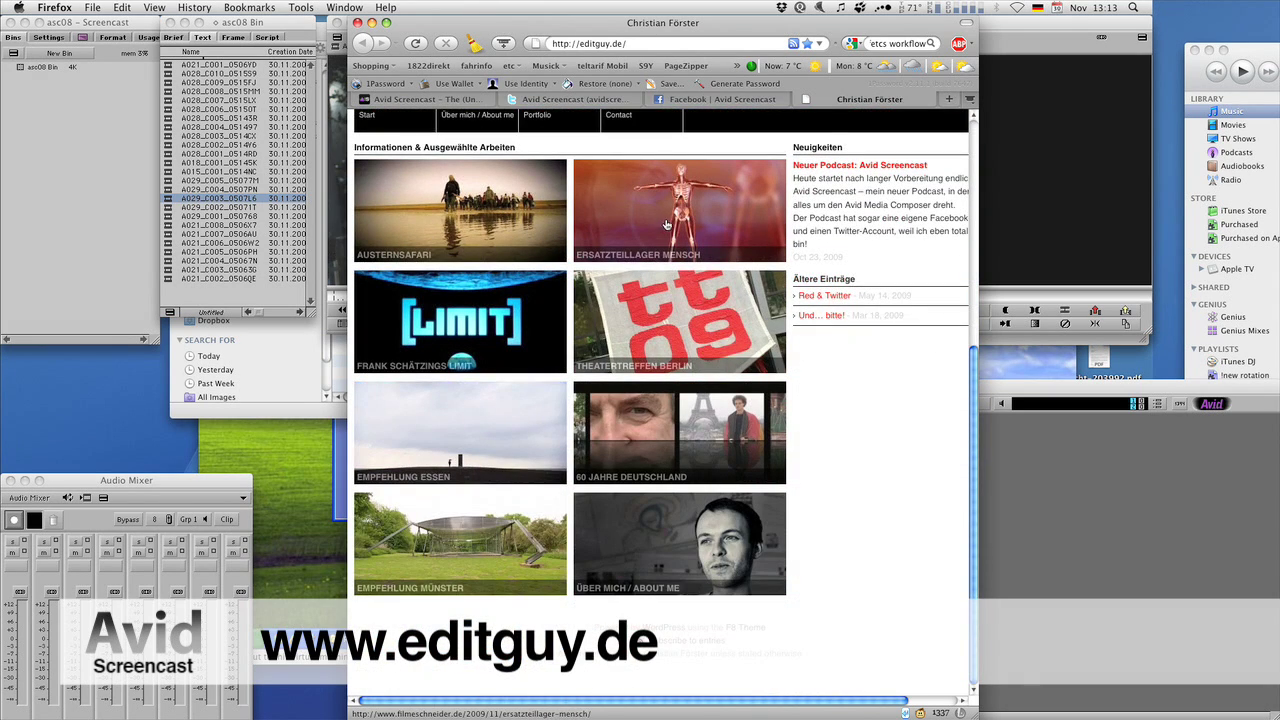
scroll(659, 140, "up", 5)
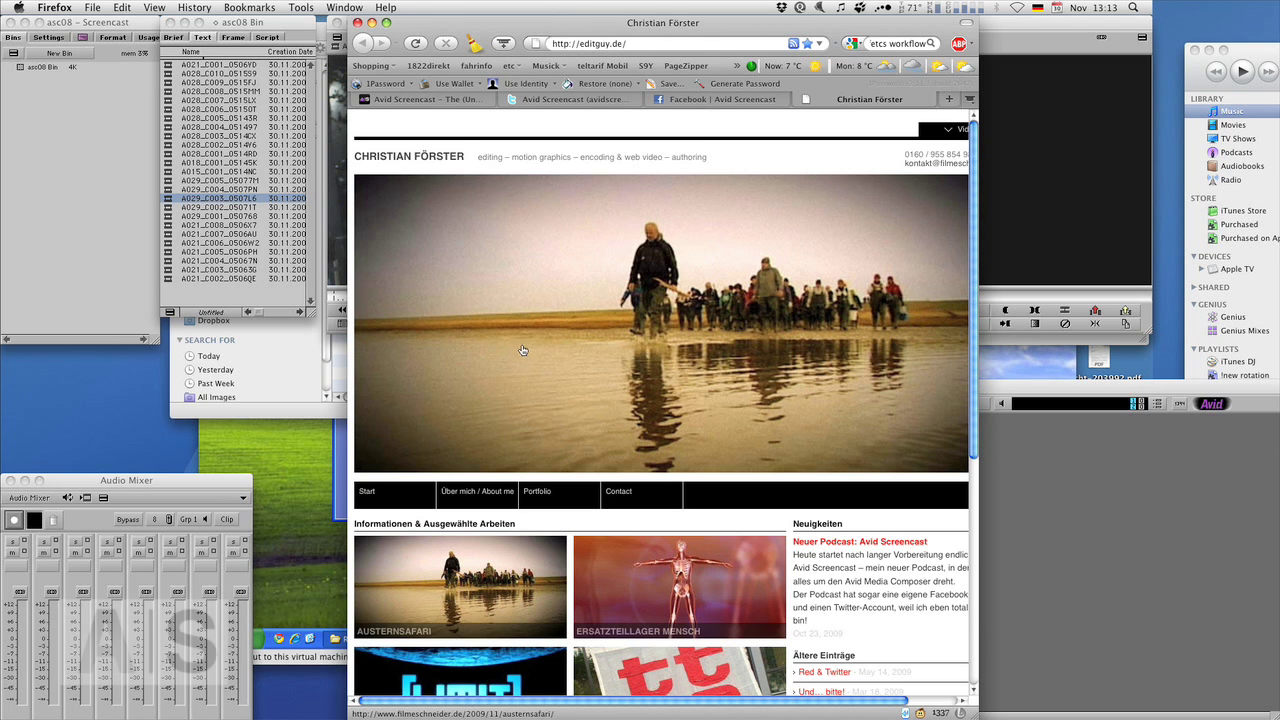
scroll(582, 313, "down", 3)
scroll(582, 313, "down", 1)
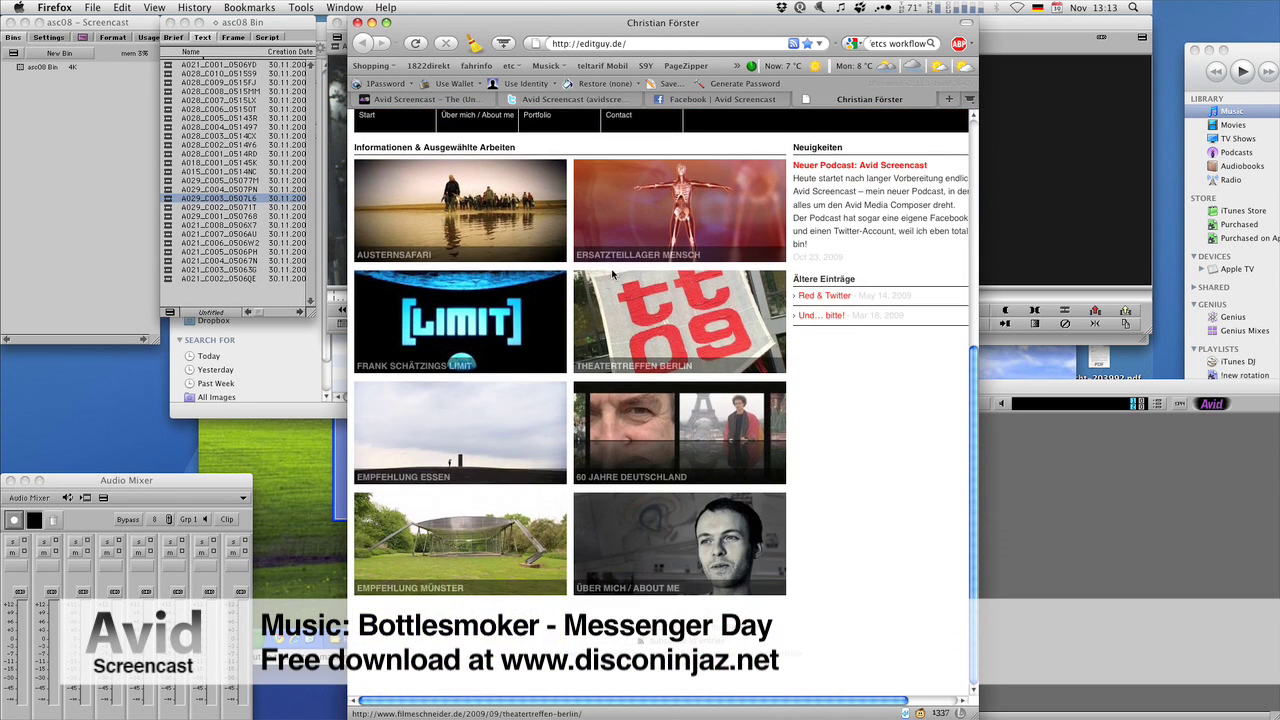
scroll(620, 340, "up", 3)
scroll(637, 353, "up", 2)
scroll(637, 340, "left", 2)
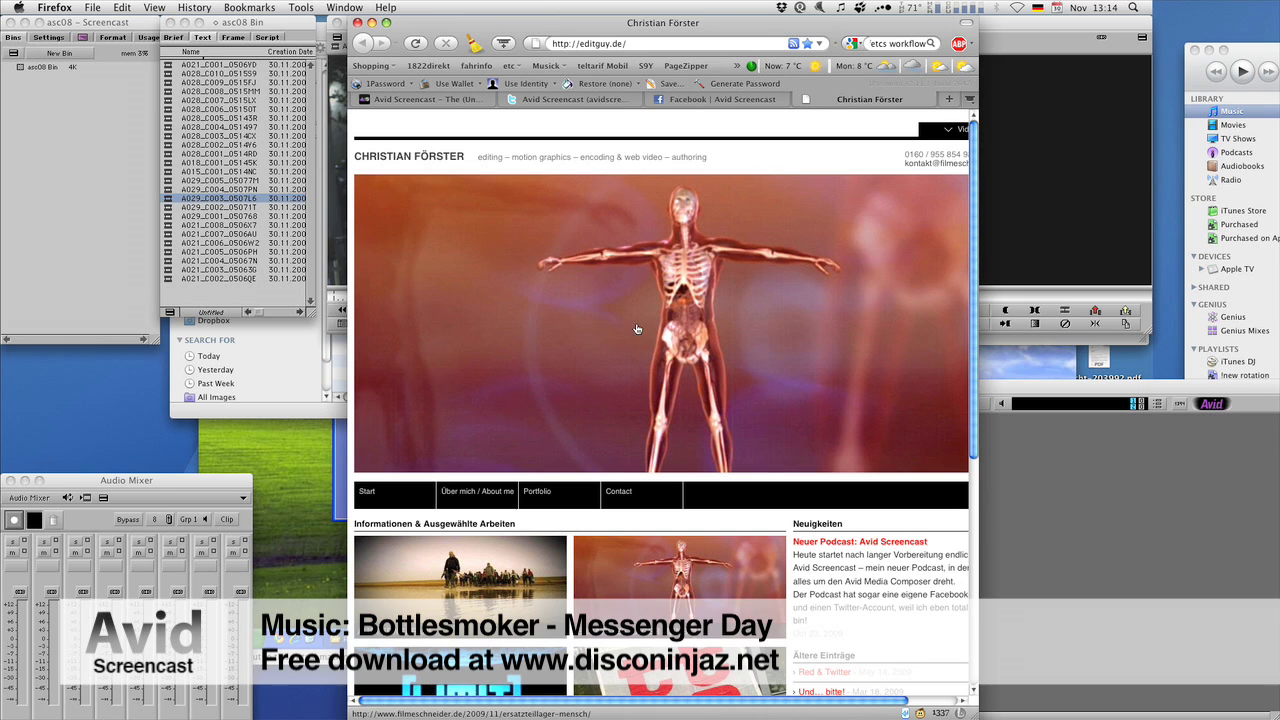